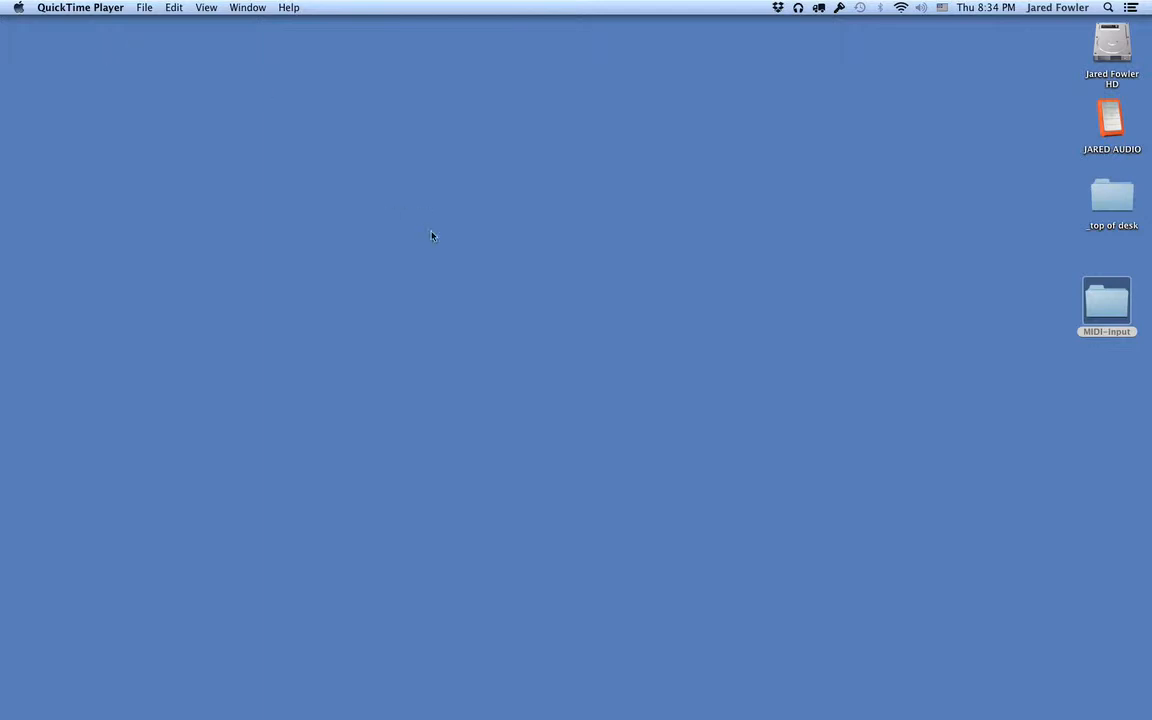
# Launch SimpleSynth and set its MIDI source to SimpleSynth virtual input
pyautogui.moveTo(564, 714)
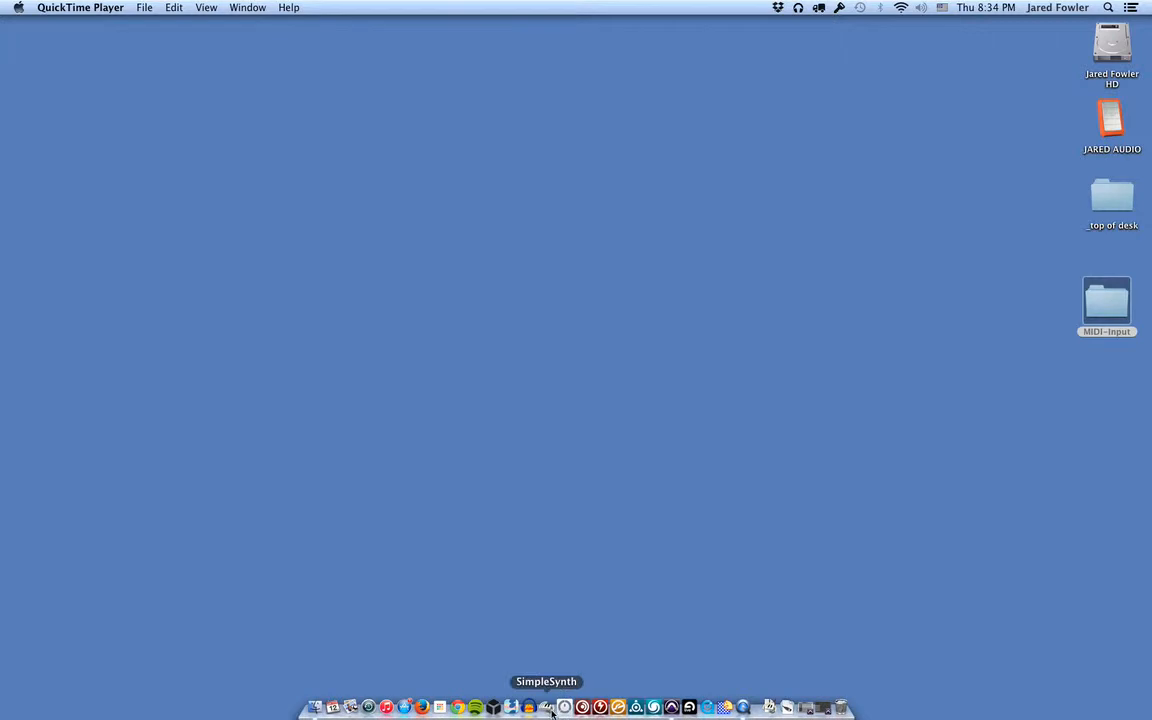
pyautogui.click(547, 707)
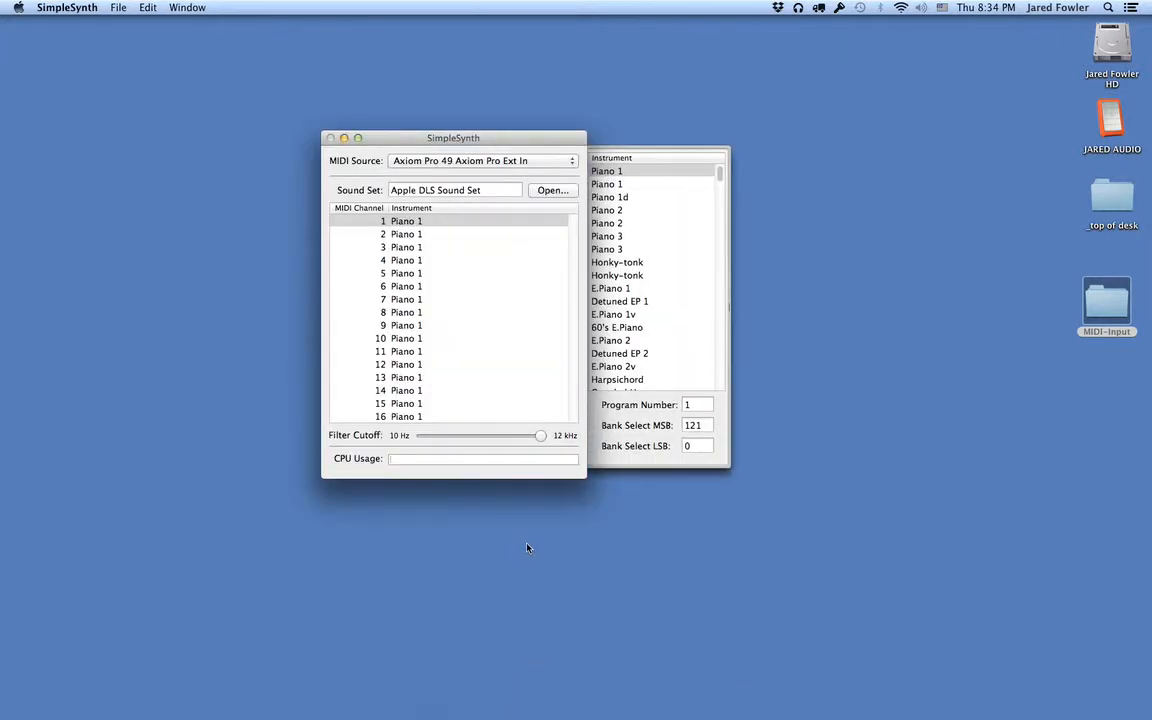
pyautogui.click(487, 163)
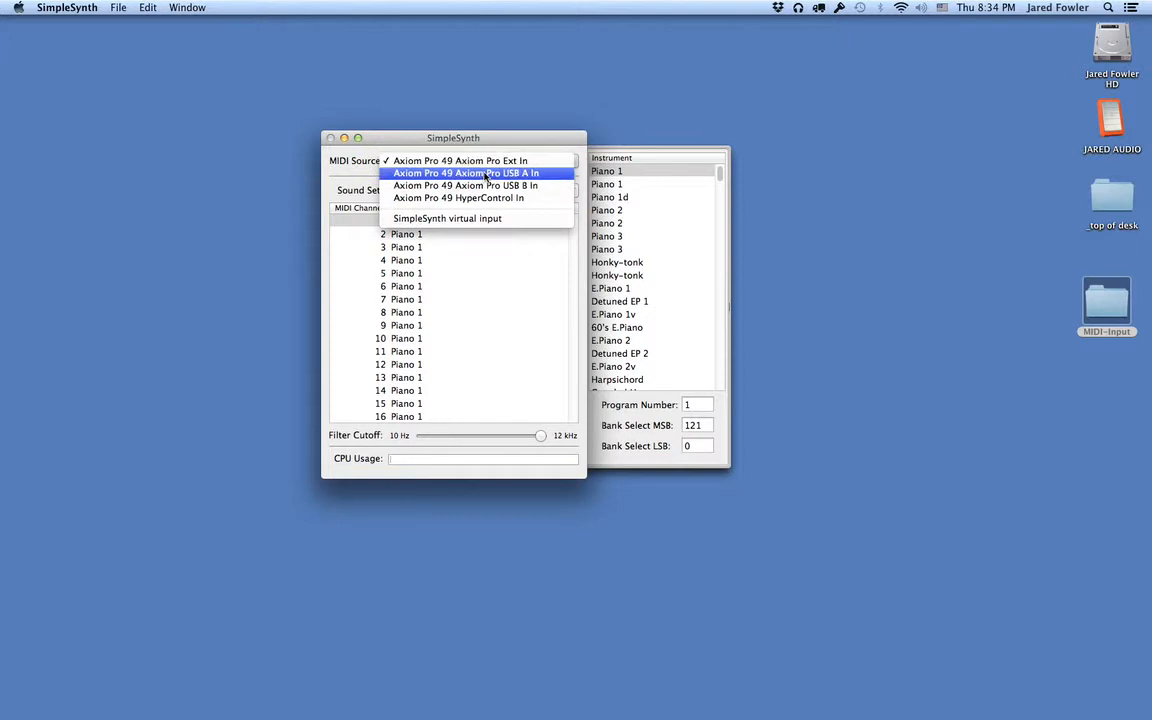
pyautogui.click(489, 219)
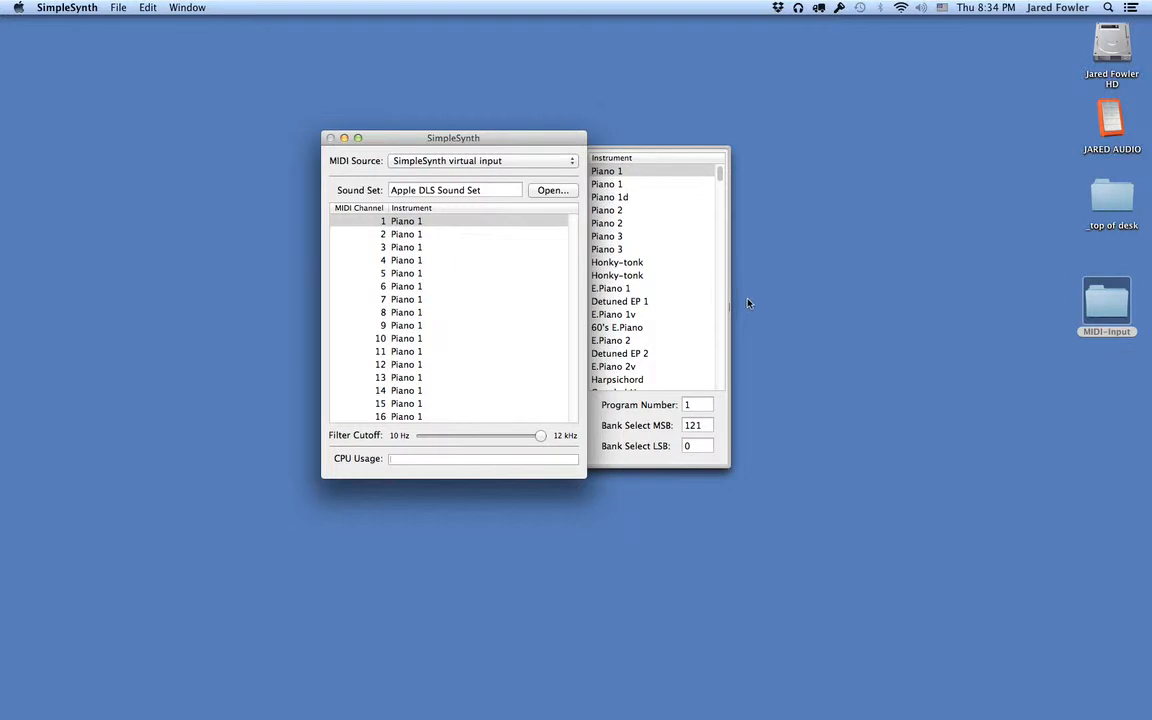
# Open the MIDI-Input folder, select the MIDI-Input.ptx session file, and switch to that session's Edit window in Pro Tools
pyautogui.doubleClick(1112, 314)
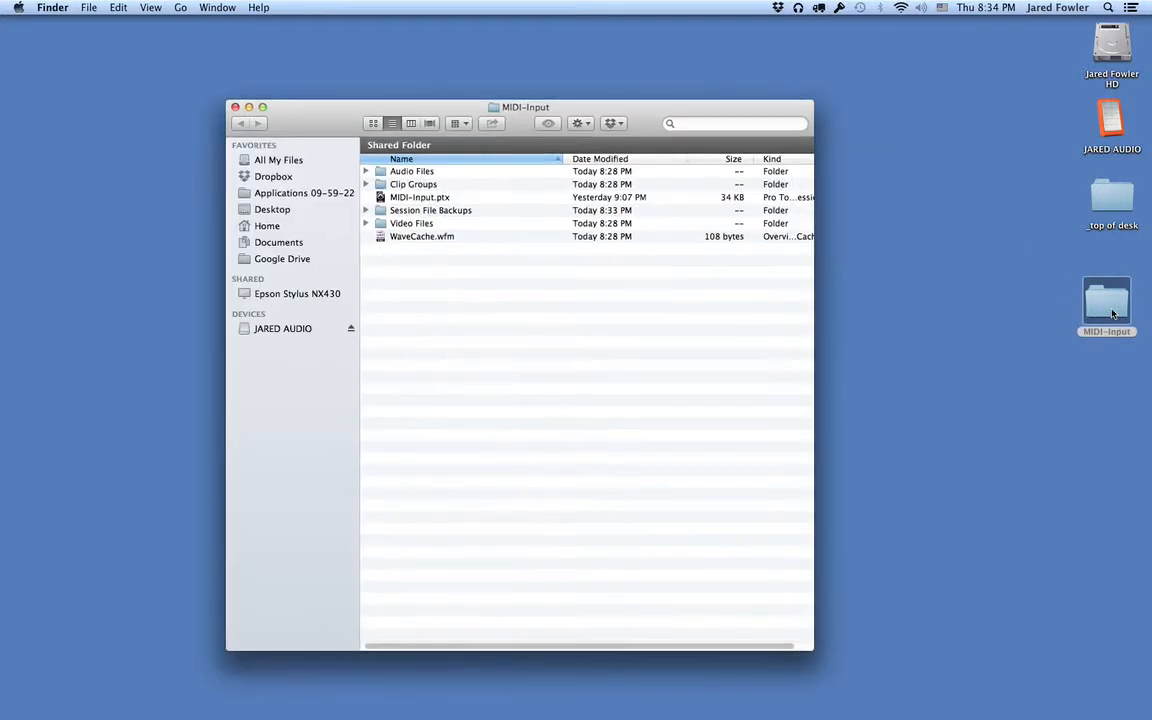
pyautogui.click(503, 199)
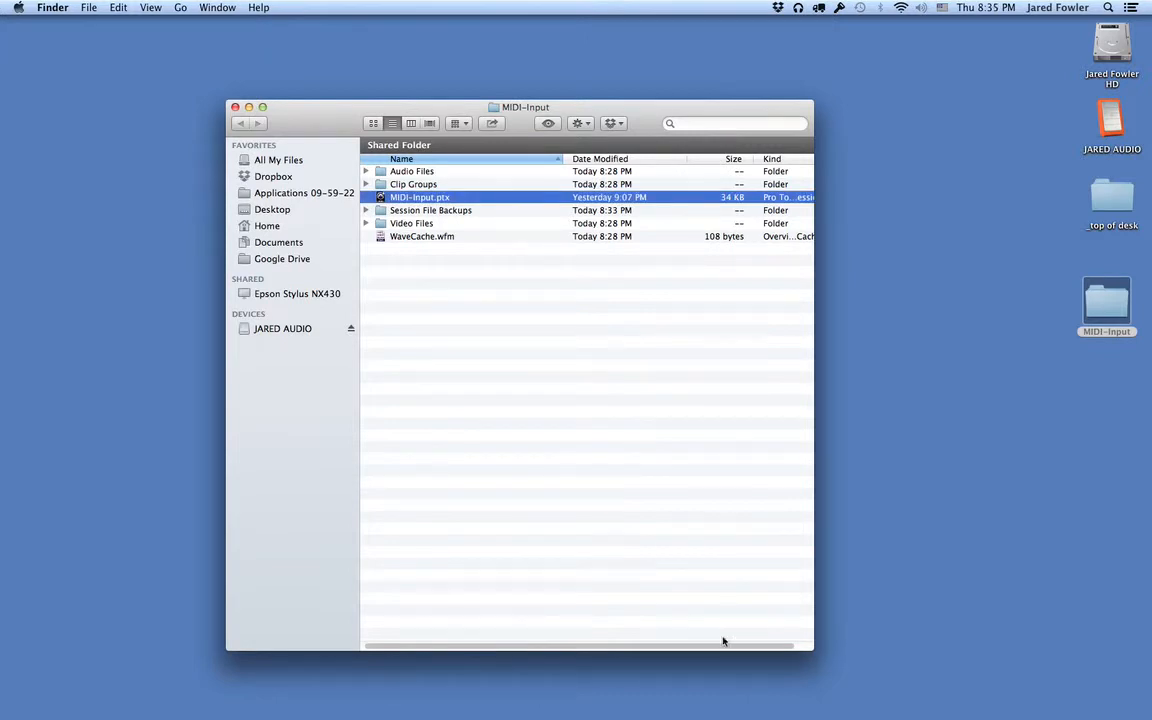
pyautogui.moveTo(843, 713)
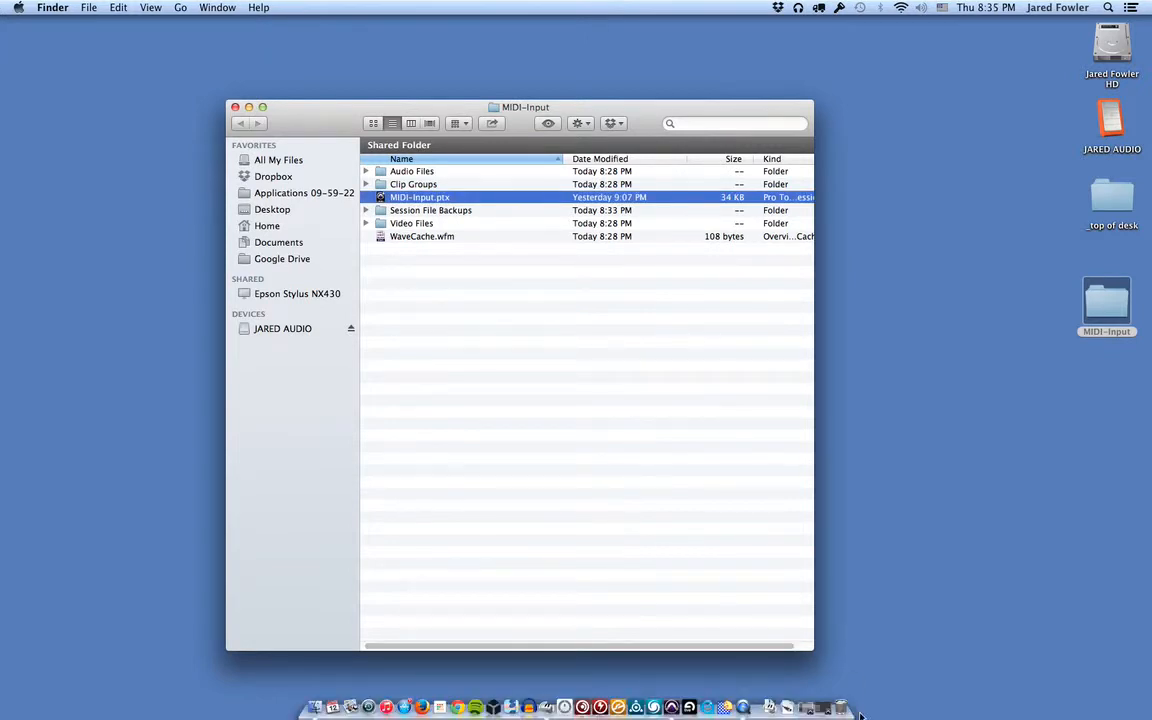
pyautogui.click(811, 710)
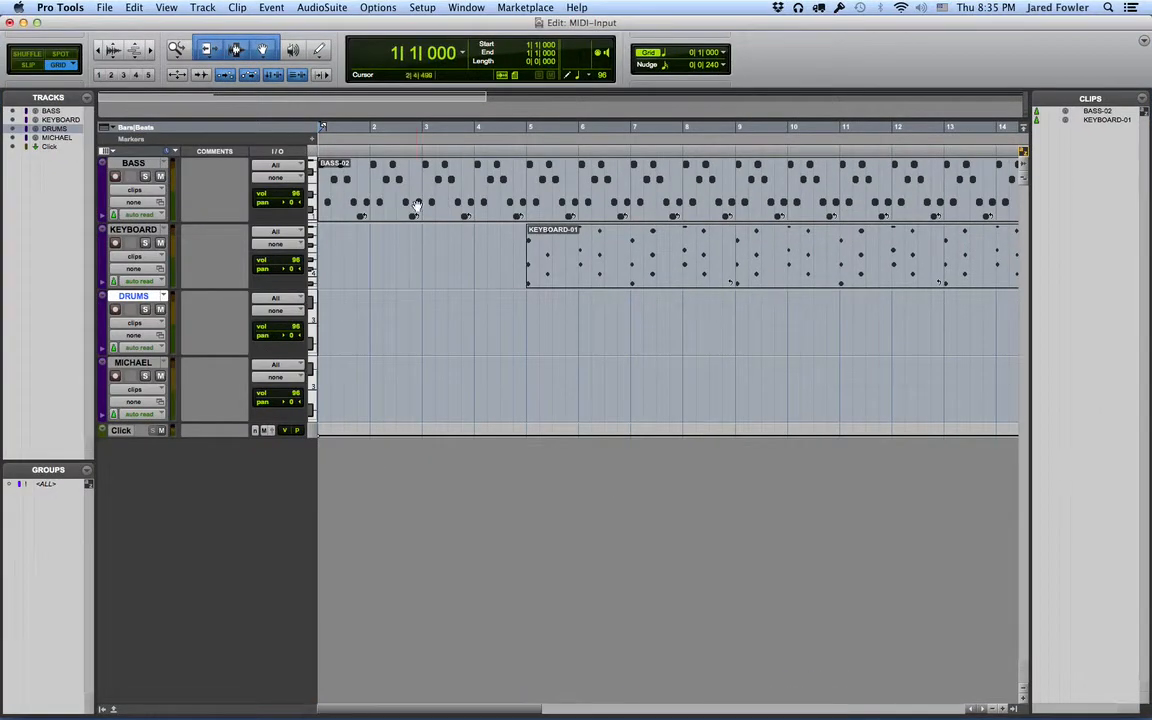
pyautogui.click(105, 9)
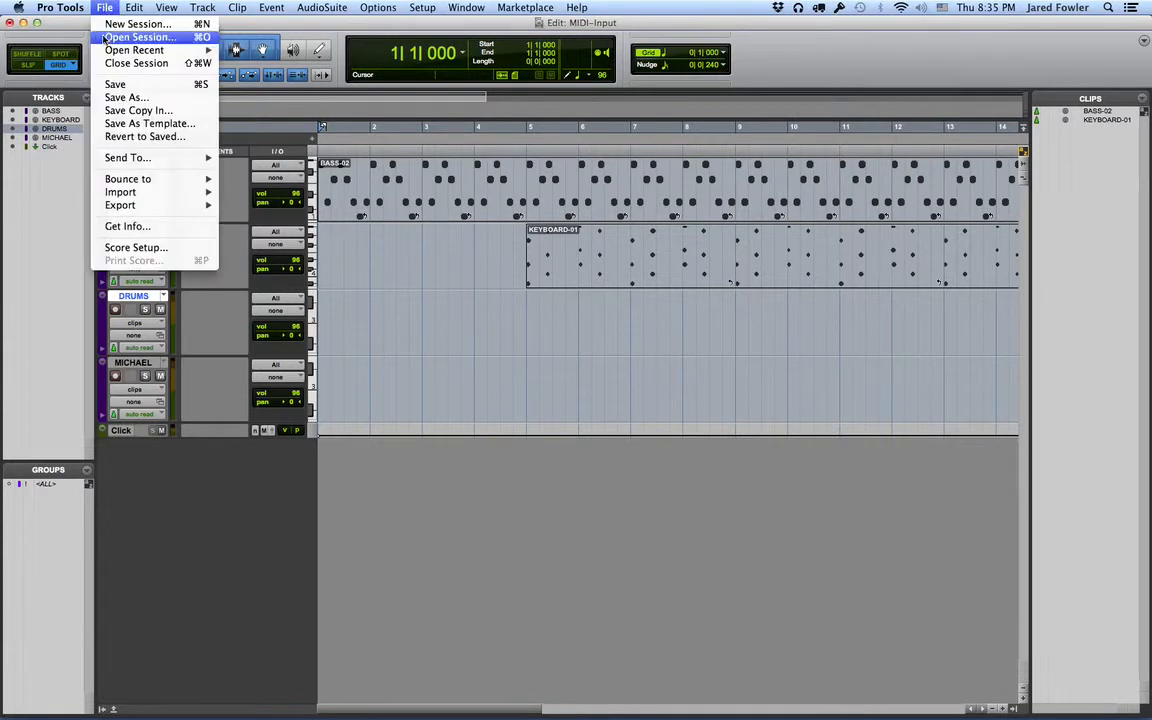
pyautogui.click(114, 98)
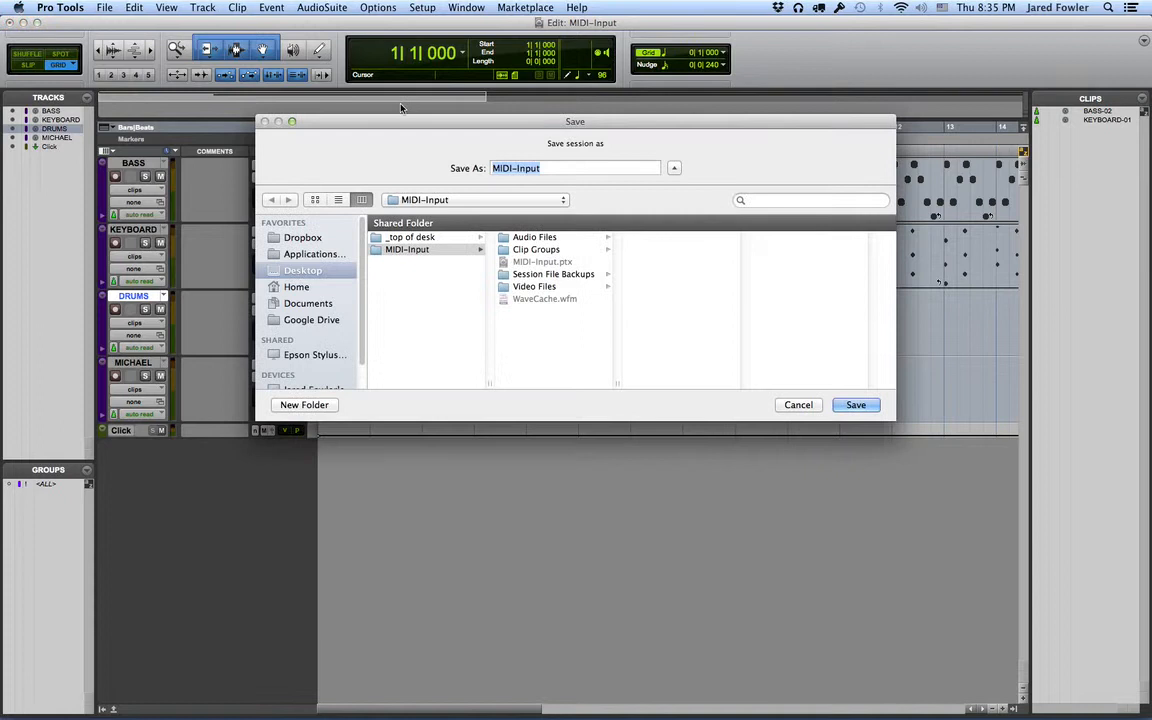
pyautogui.click(559, 168)
pyautogui.write('-')
pyautogui.write('Fowler-Jackson')
pyautogui.click(318, 270)
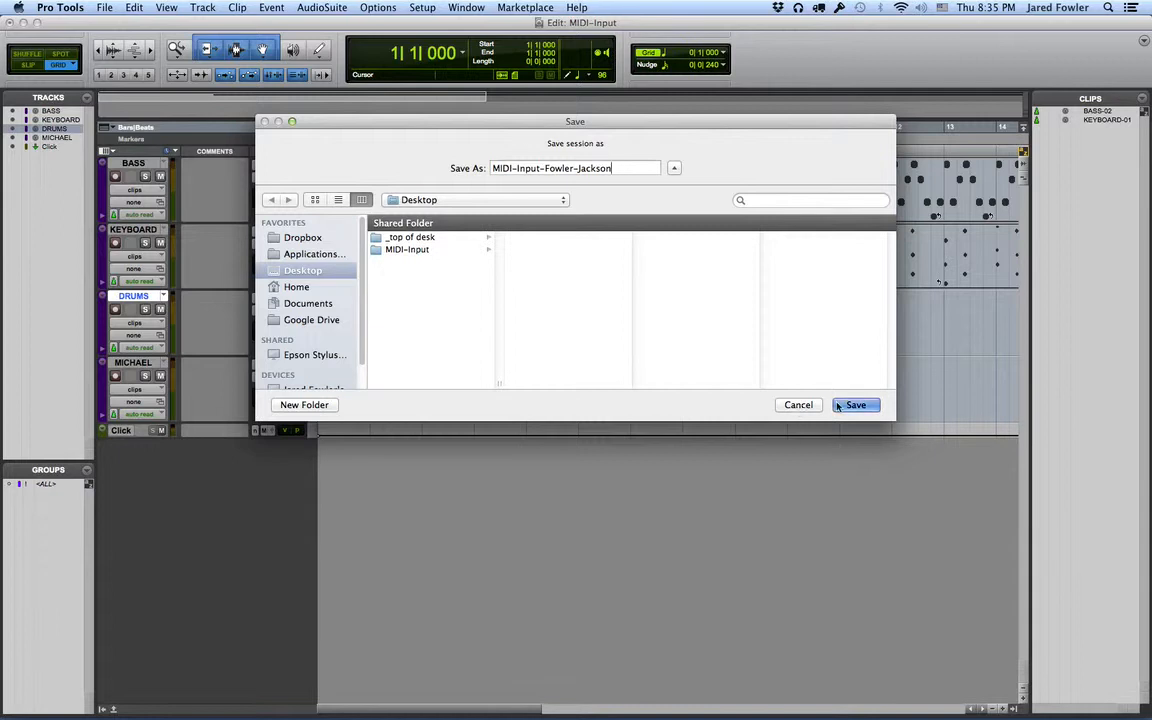
pyautogui.click(800, 405)
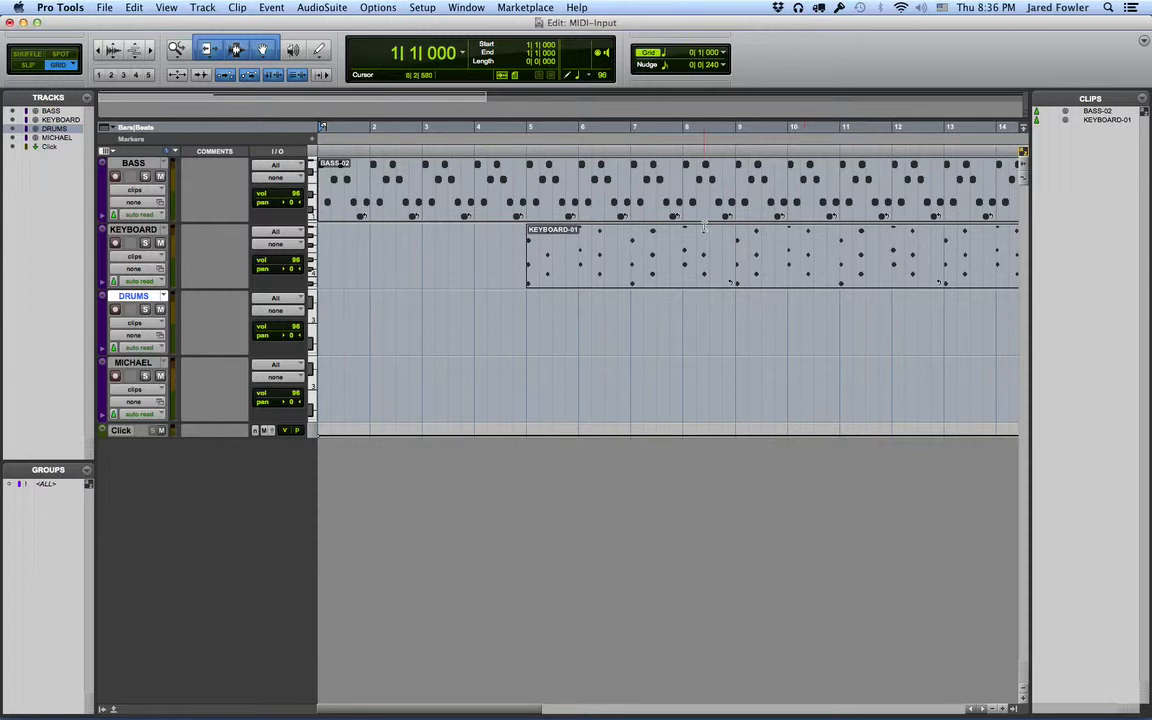
# Open the Mix window and toggle between it and the Edit window, ending in the Mix window
pyautogui.click(481, 10)
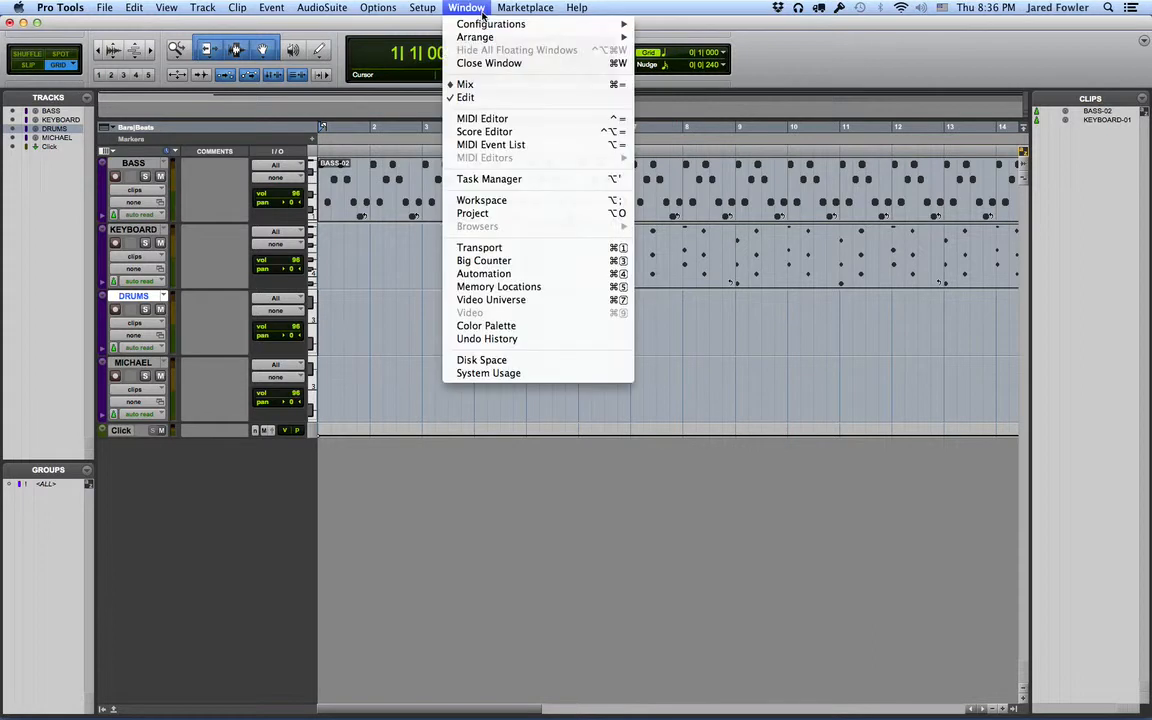
pyautogui.click(476, 85)
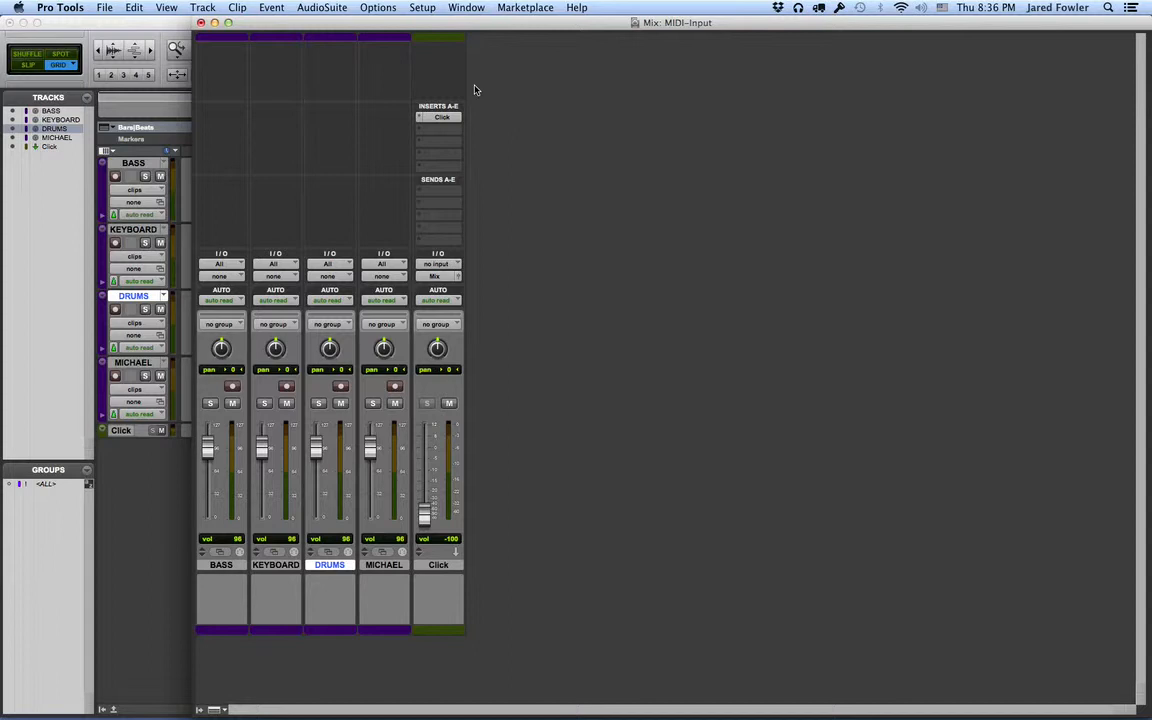
pyautogui.press('super+equal')
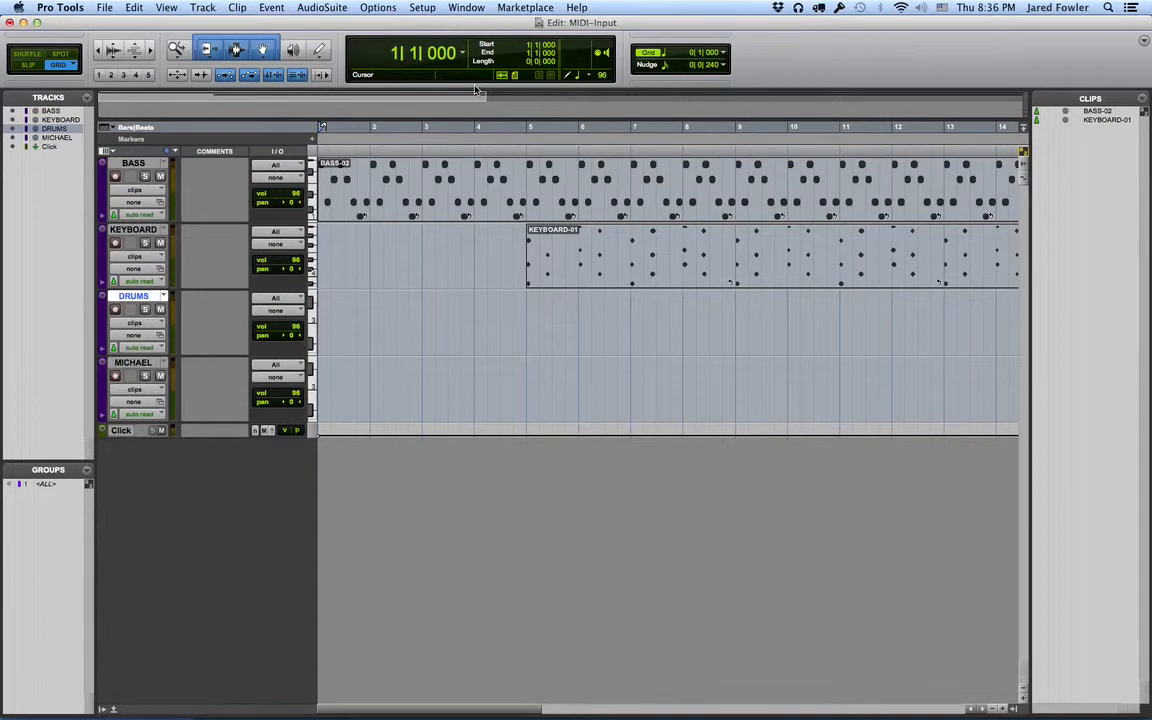
pyautogui.press('super+equal')
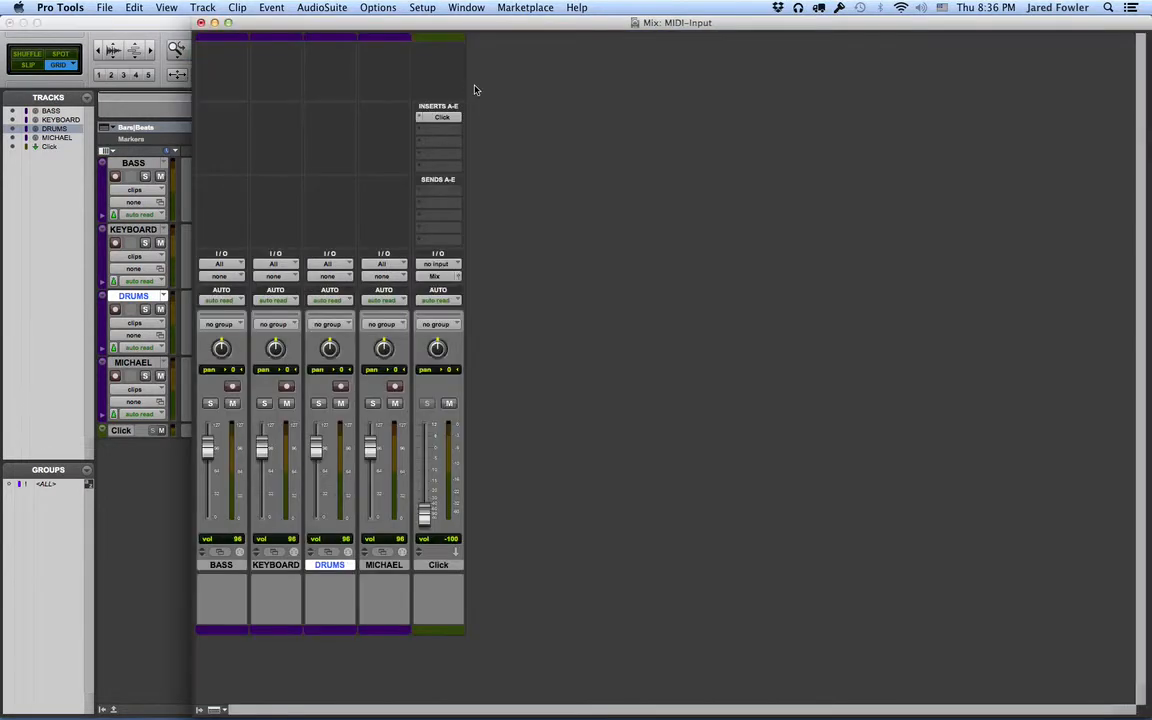
pyautogui.press('super+equal')
pyautogui.press('super+equal')
pyautogui.press('super+equal')
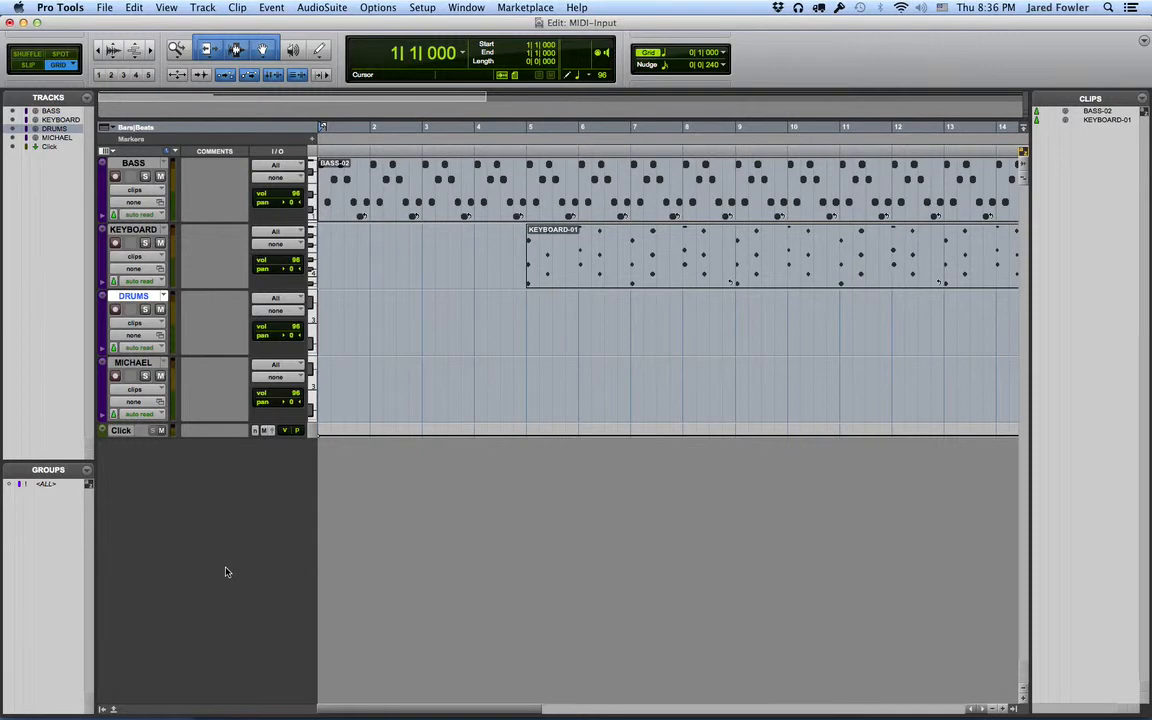
pyautogui.press('super+equal')
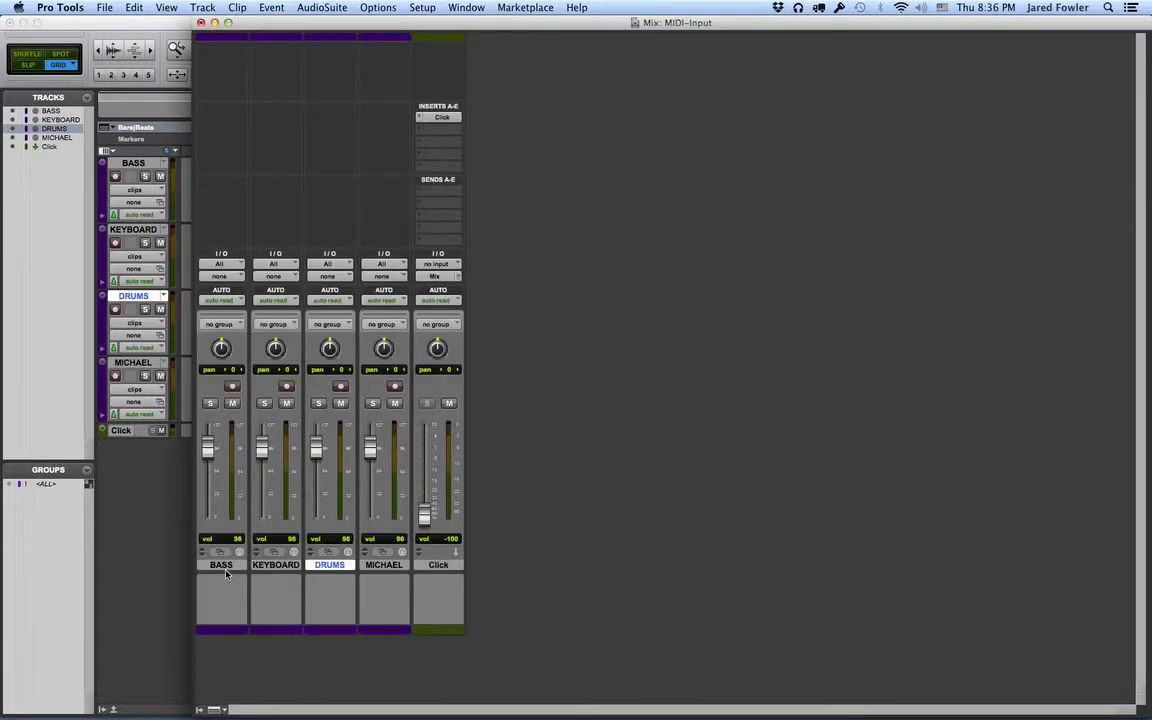
# Select each mixer track after BASS one by one, ending with the Click track
pyautogui.click(276, 565)
pyautogui.click(345, 566)
pyautogui.click(383, 565)
pyautogui.click(440, 566)
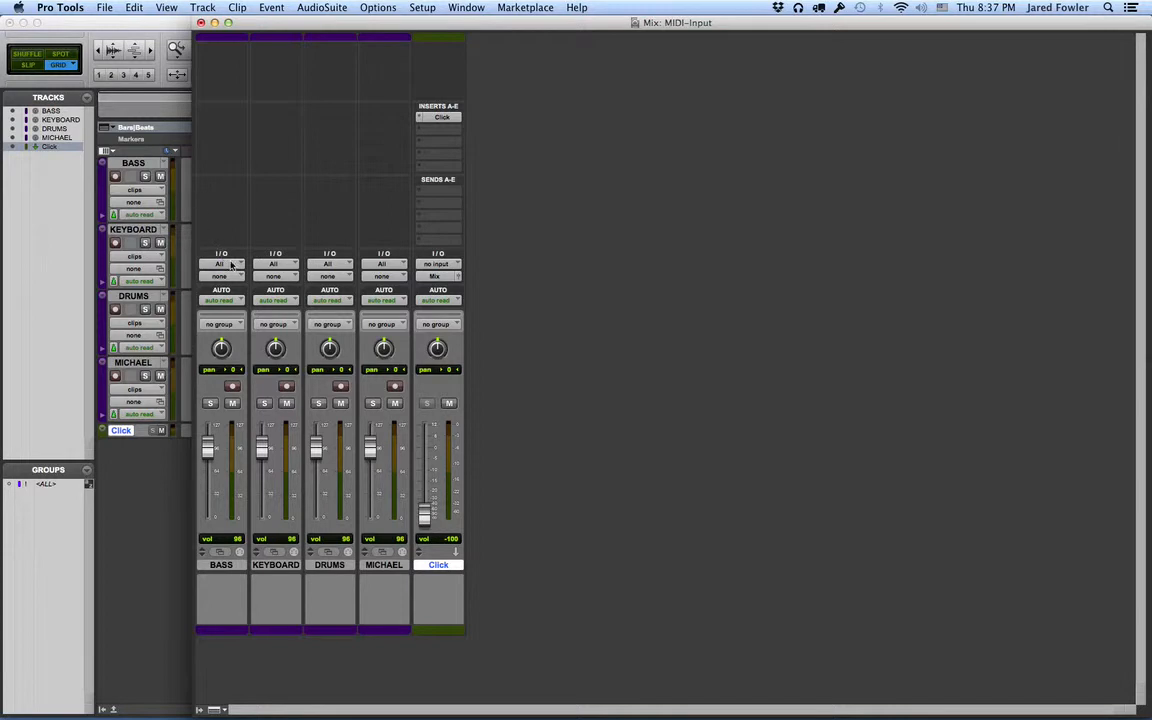
# Keep the BASS track's MIDI input at All and set its MIDI output to SimpleSynth virtual input, channel-1
pyautogui.click(230, 264)
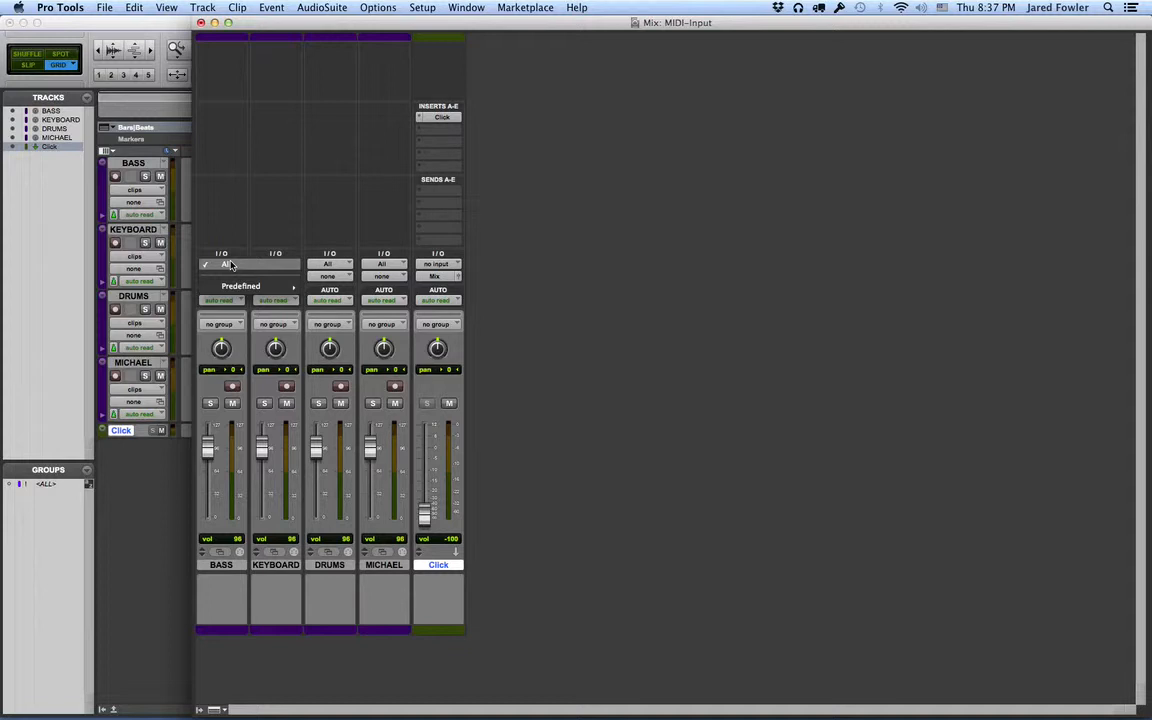
pyautogui.click(231, 265)
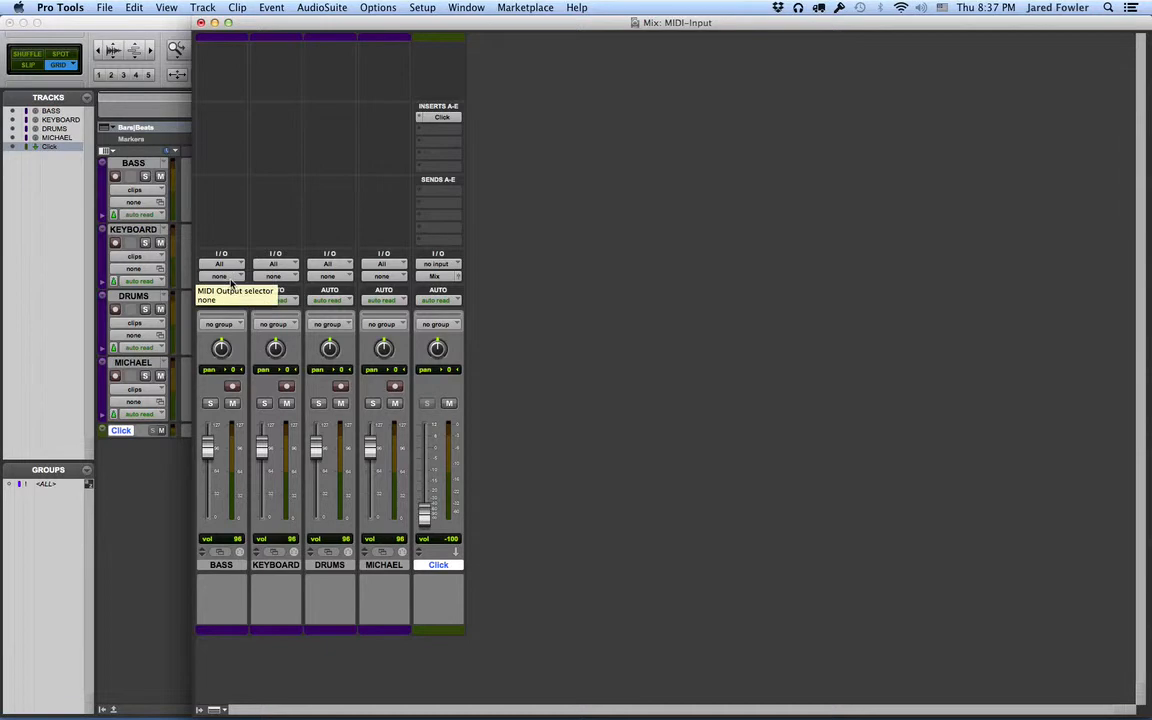
pyautogui.click(231, 277)
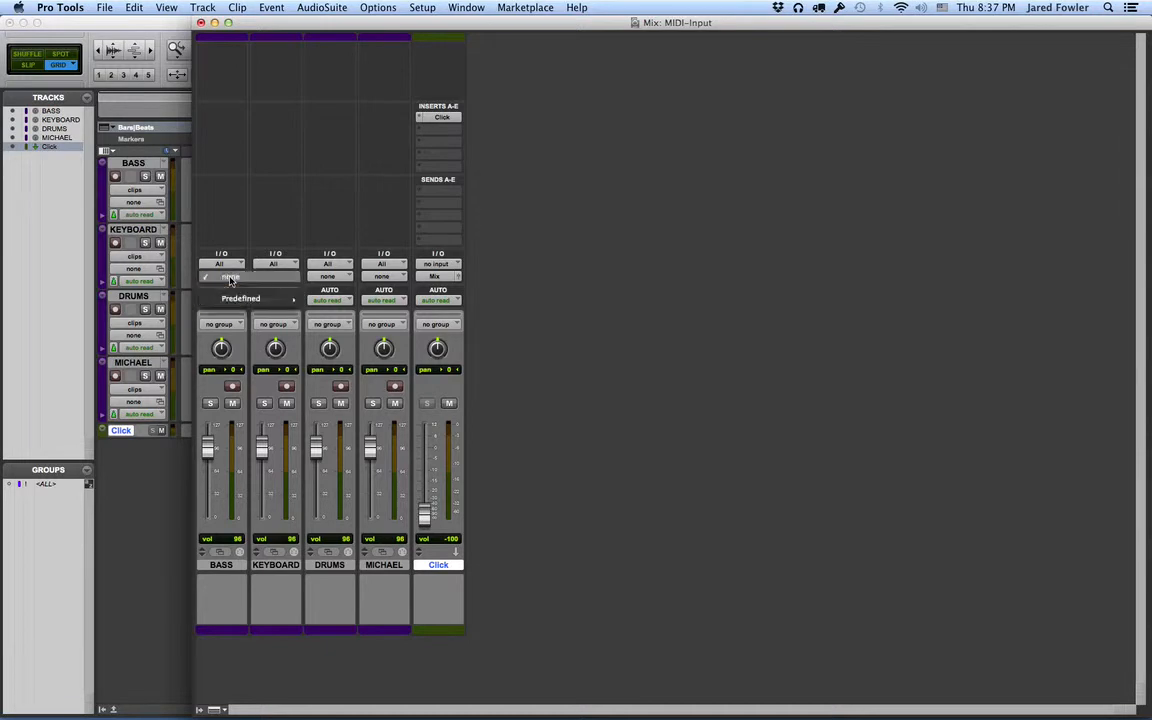
pyautogui.moveTo(232, 298)
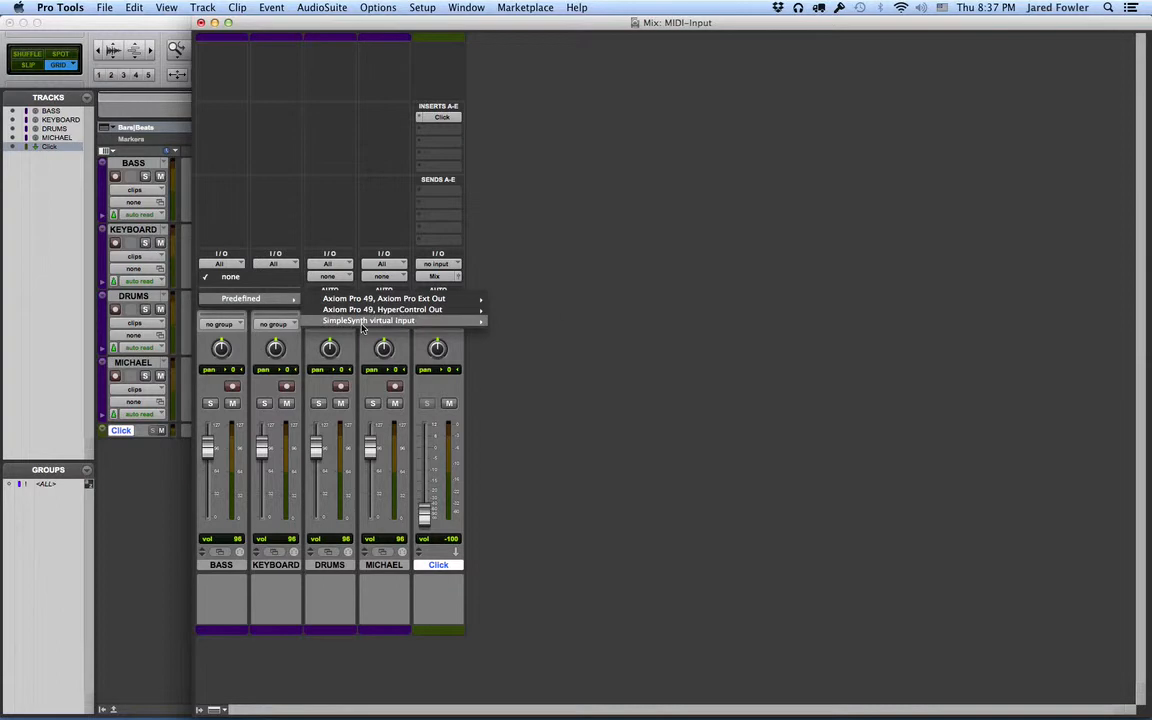
pyautogui.moveTo(450, 325)
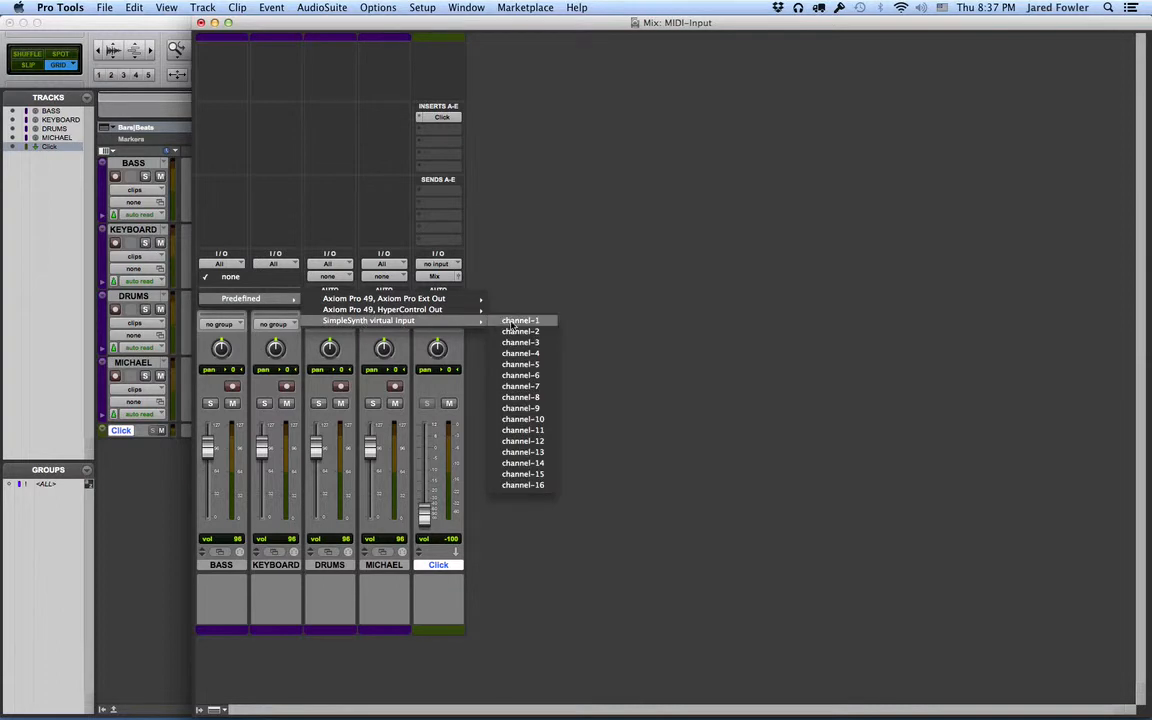
pyautogui.click(510, 321)
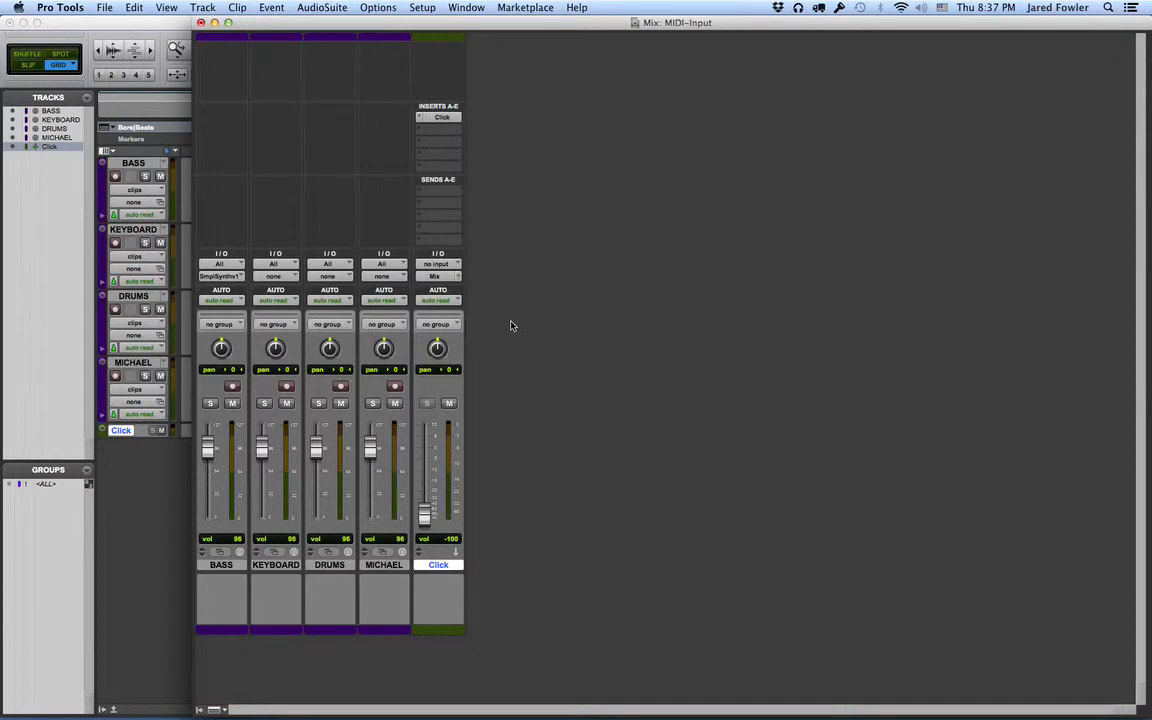
# Select the BASS track, choose SimpleSynth virtual input channel-1 again as its output, and return to the Edit window
pyautogui.click(213, 567)
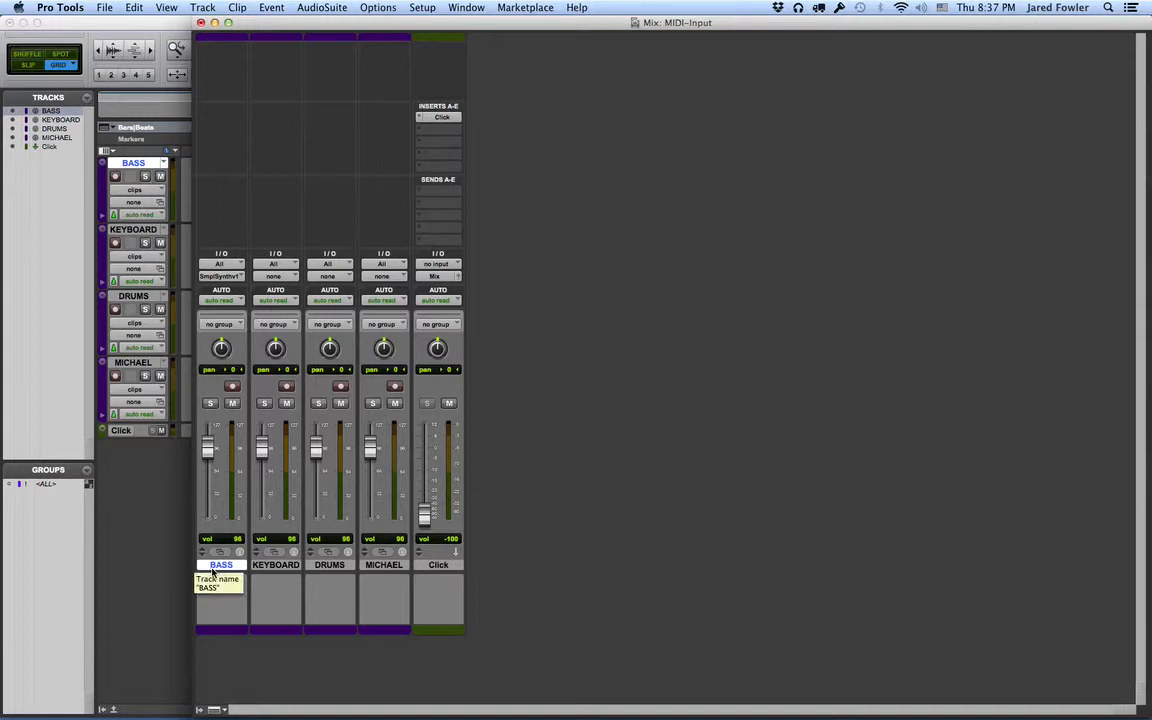
pyautogui.click(224, 276)
pyautogui.moveTo(232, 278)
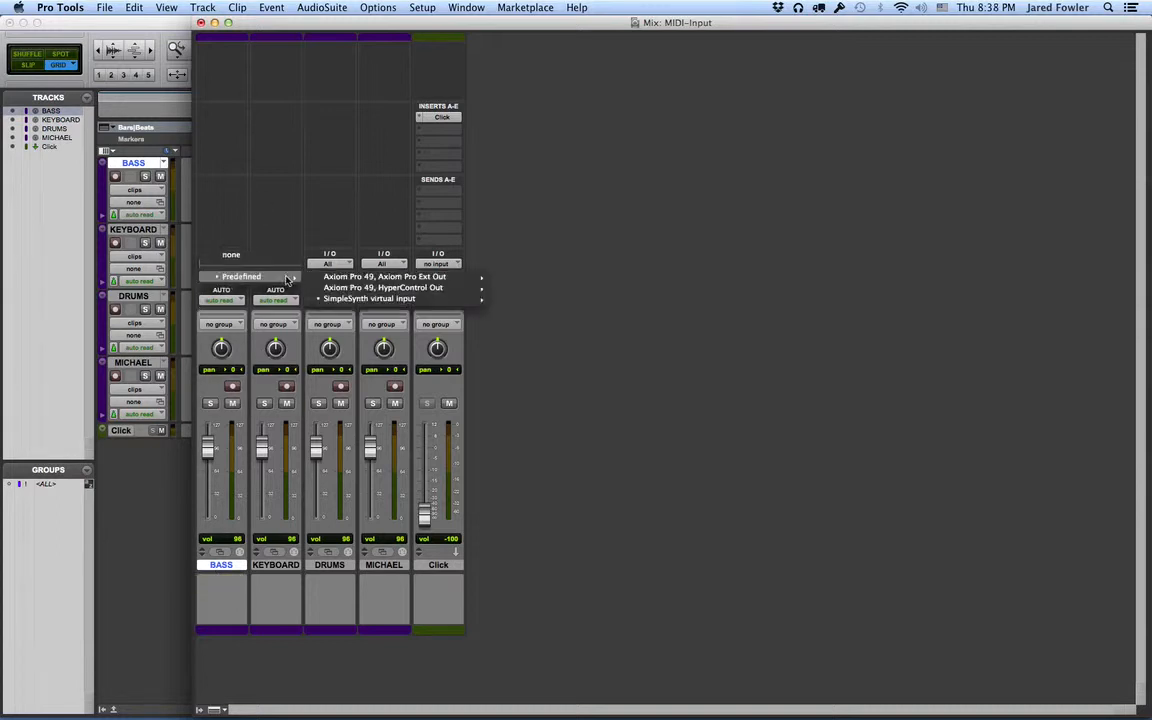
pyautogui.moveTo(378, 300)
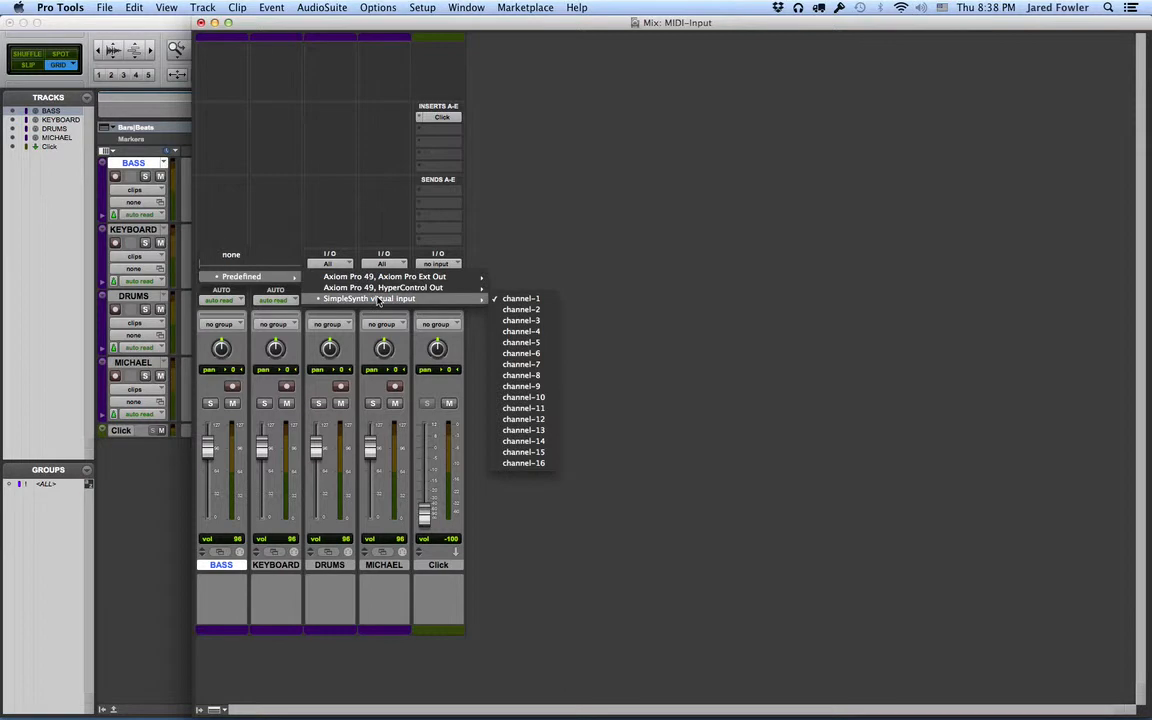
pyautogui.click(522, 299)
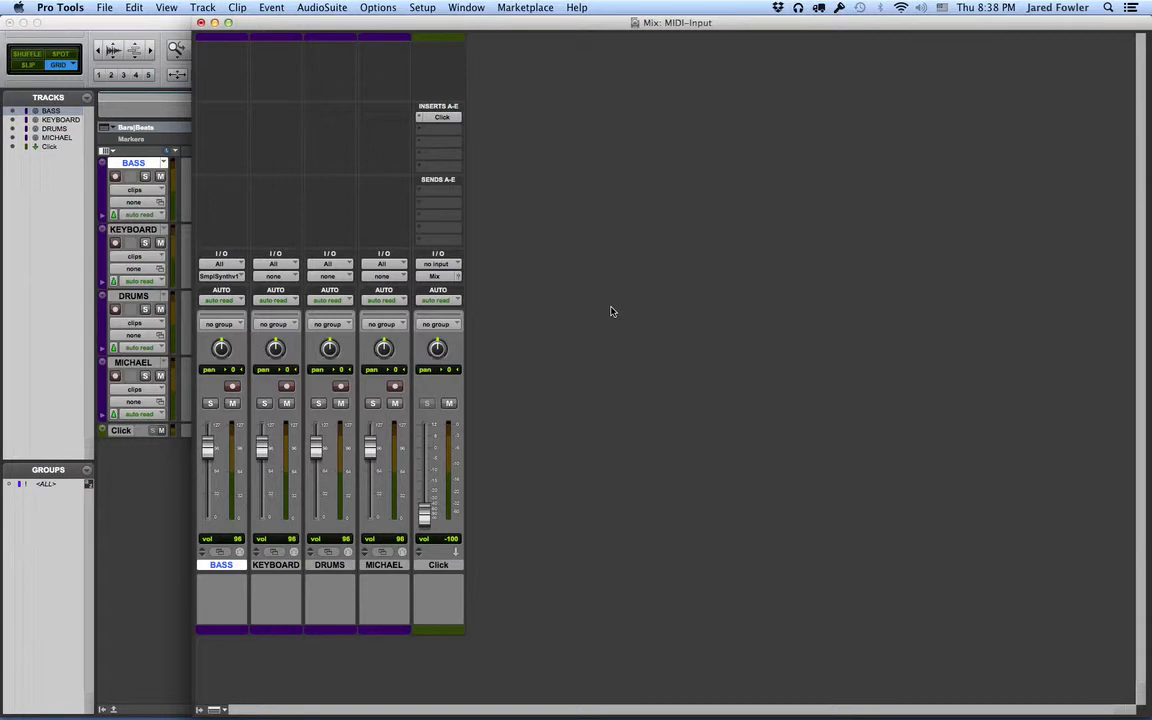
pyautogui.press('super+equal')
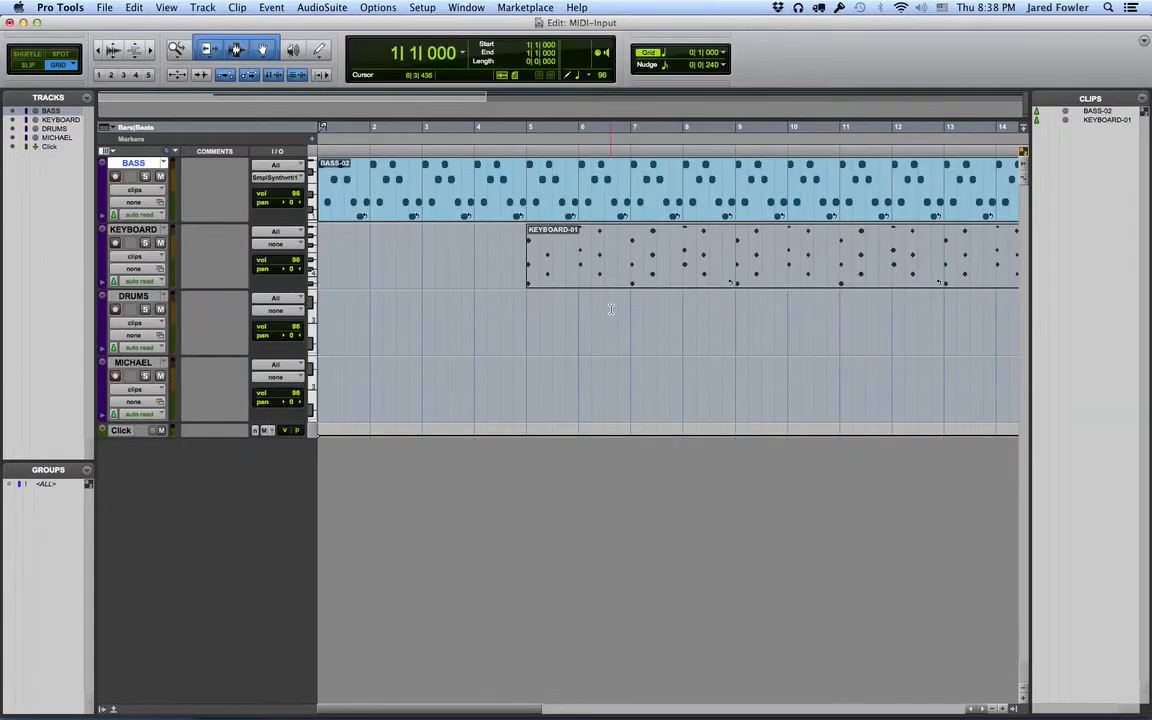
# Switch to SimpleSynth and assign the SynthBass101 instrument to MIDI channel 1
pyautogui.press('super+Tab')
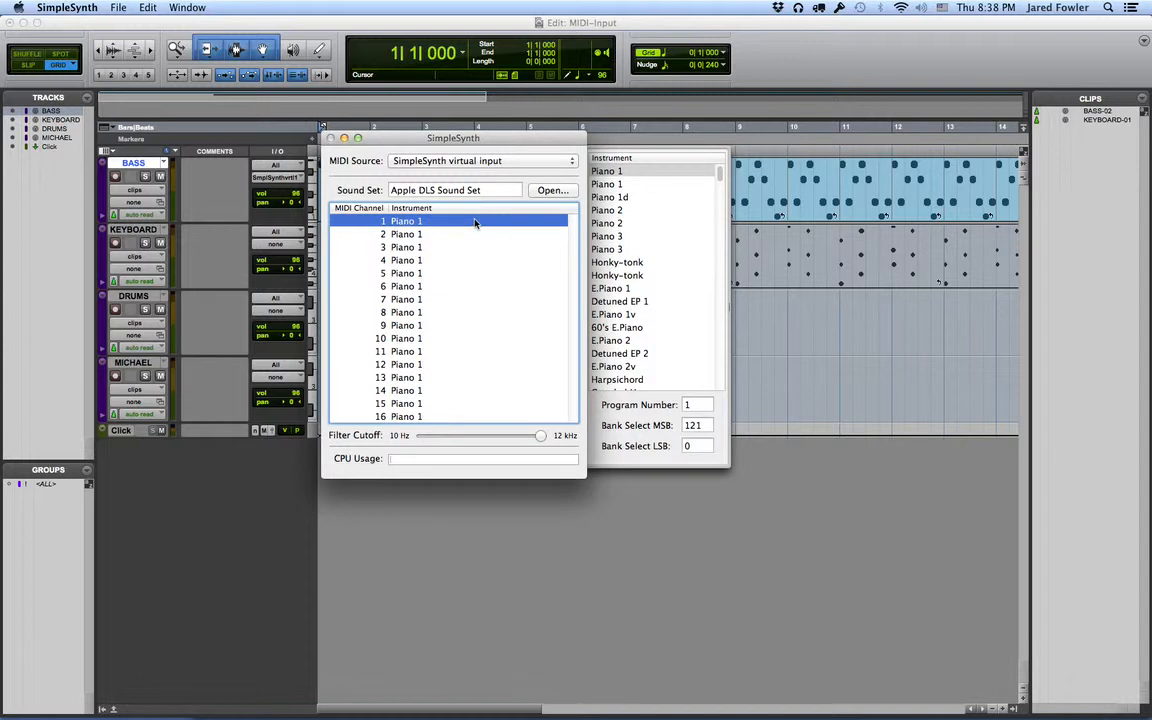
pyautogui.click(654, 211)
pyautogui.moveTo(719, 177); pyautogui.dragTo(710, 247)
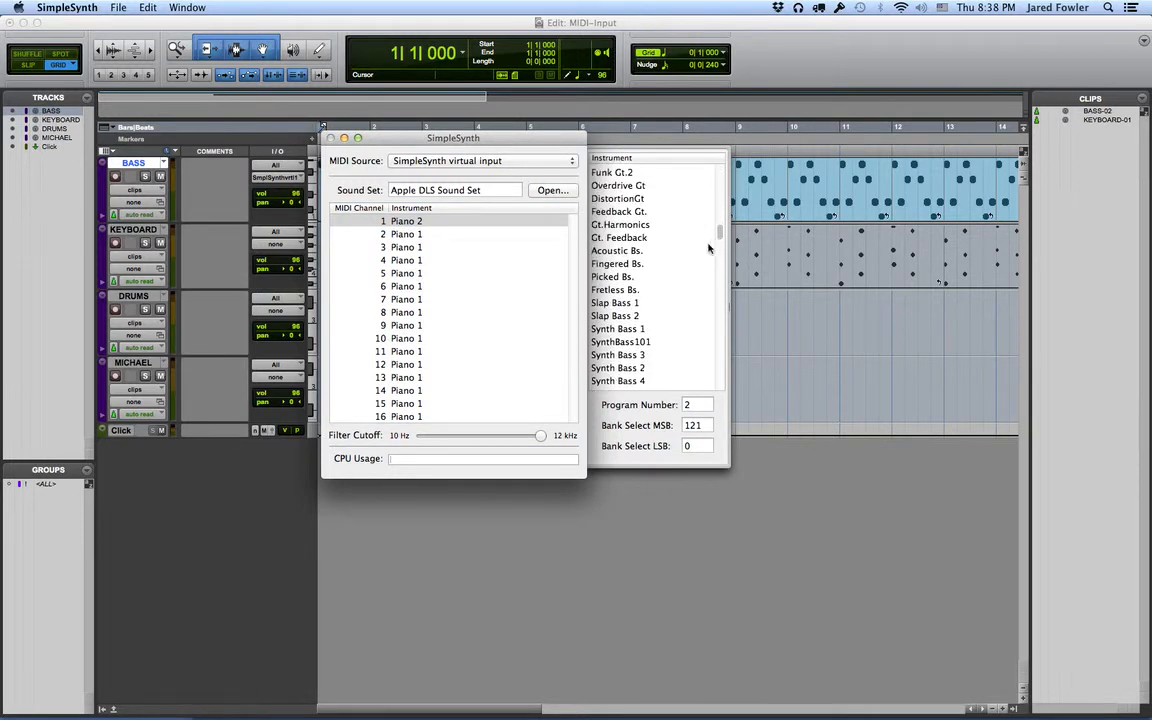
pyautogui.click(646, 342)
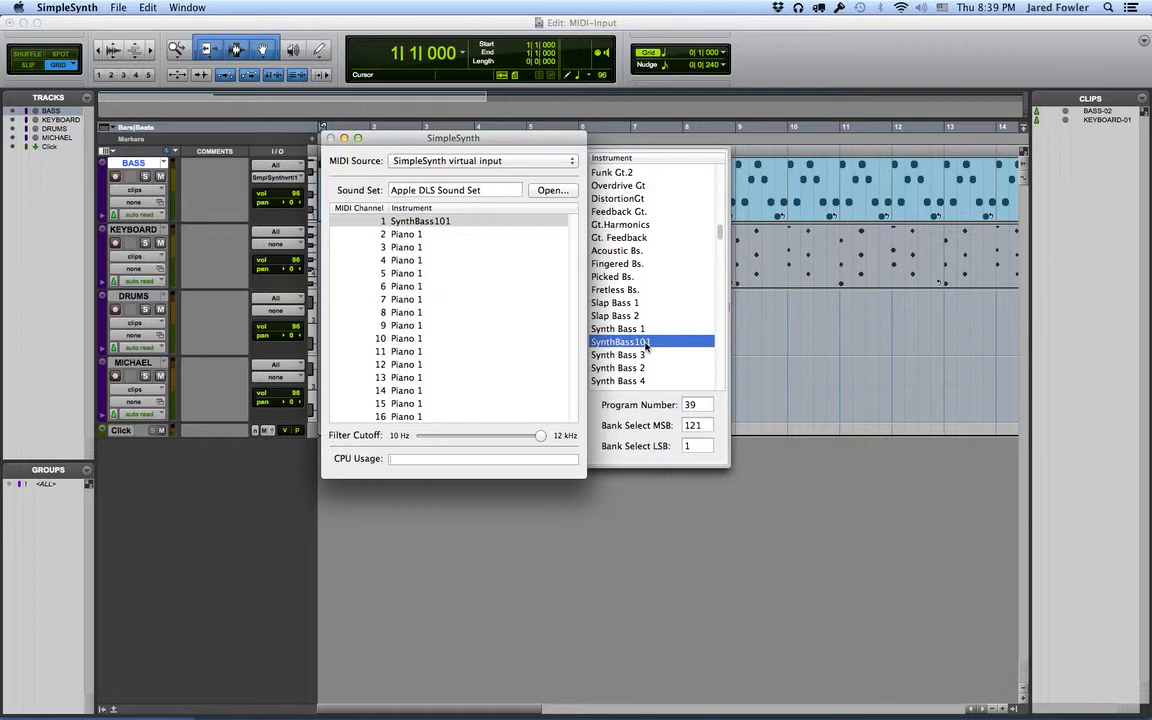
# Switch to Pro Tools and play the session from the start to hear the BASS track's new sound, then stop
pyautogui.press('super+Tab')
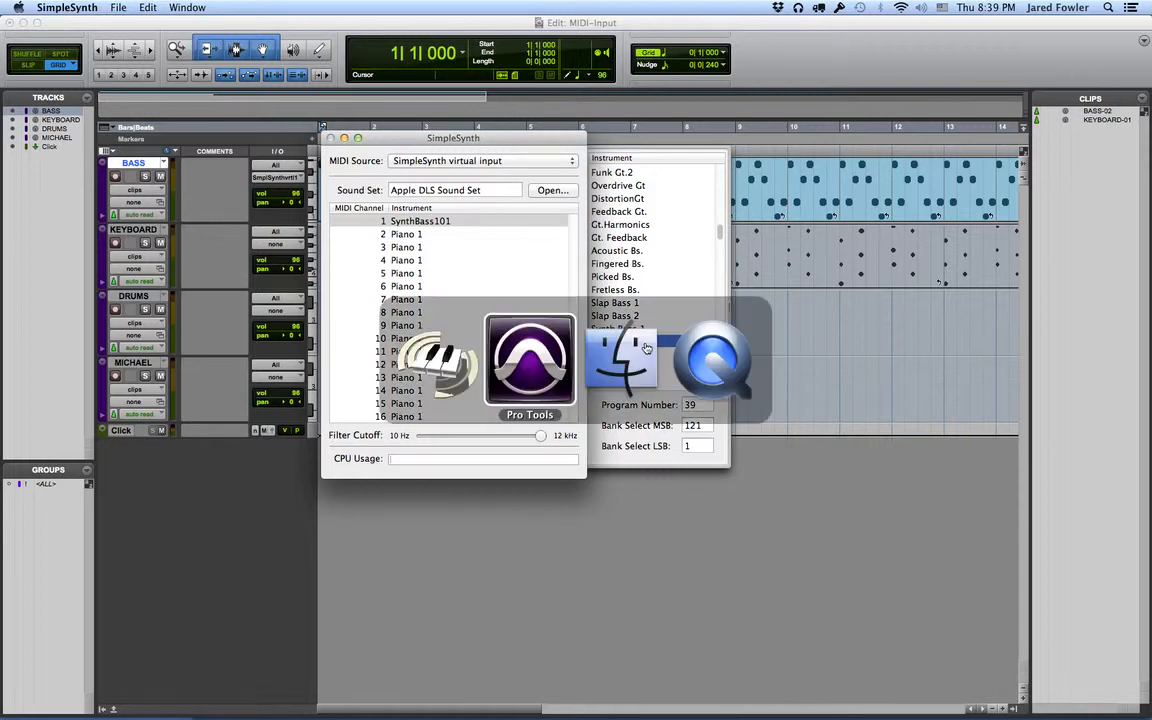
pyautogui.press('super+Tab')
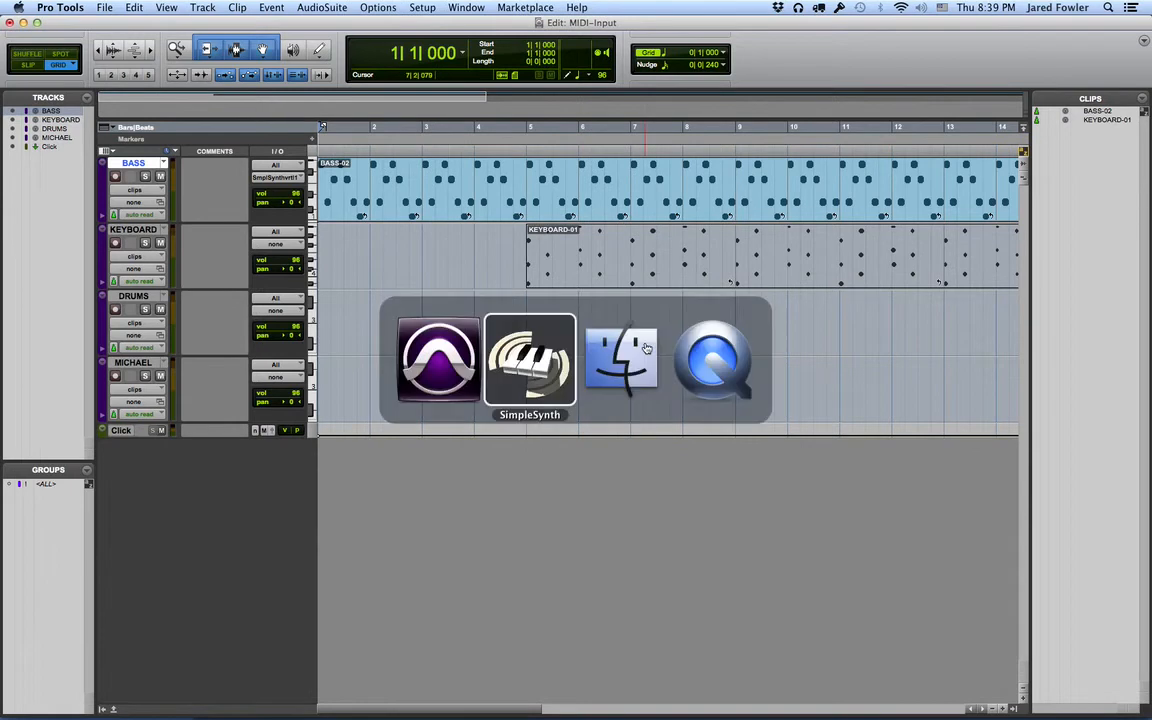
pyautogui.press('super+Tab')
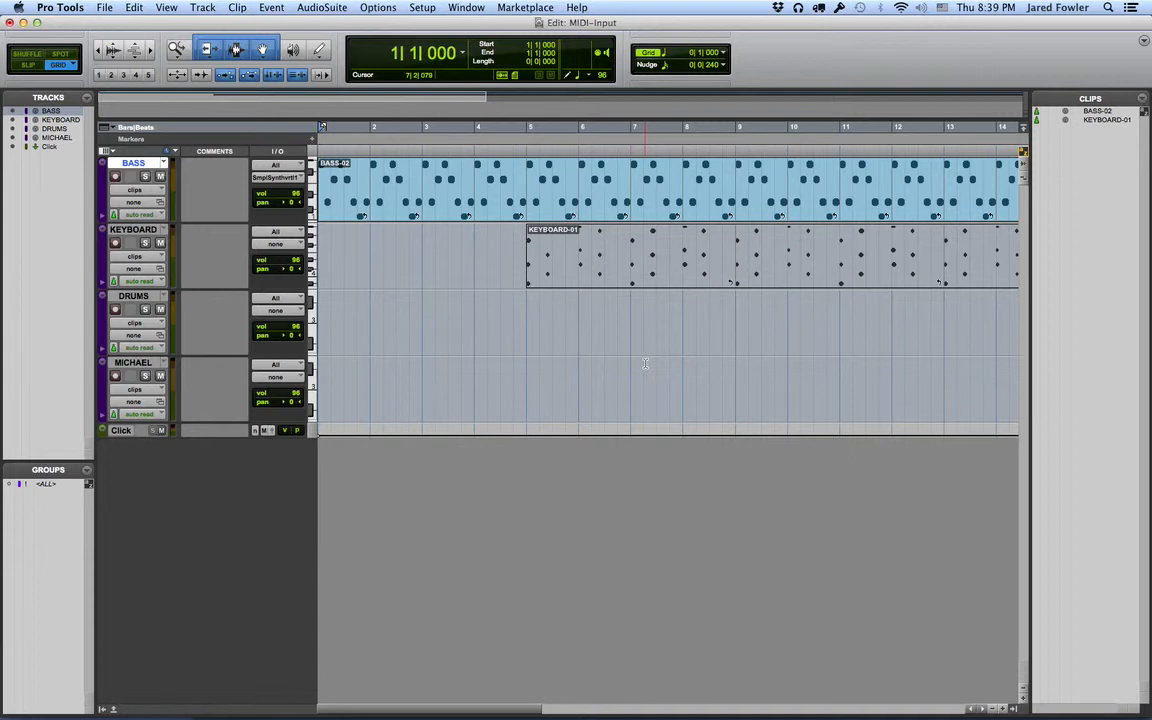
pyautogui.press('space')
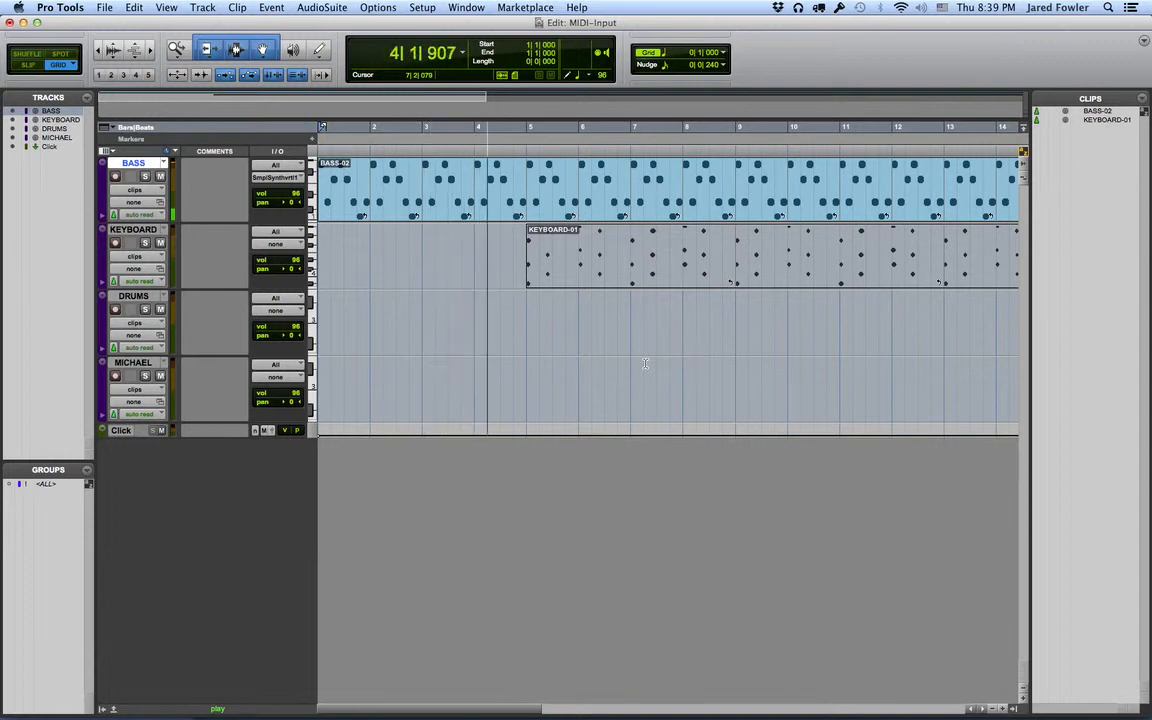
pyautogui.press('space')
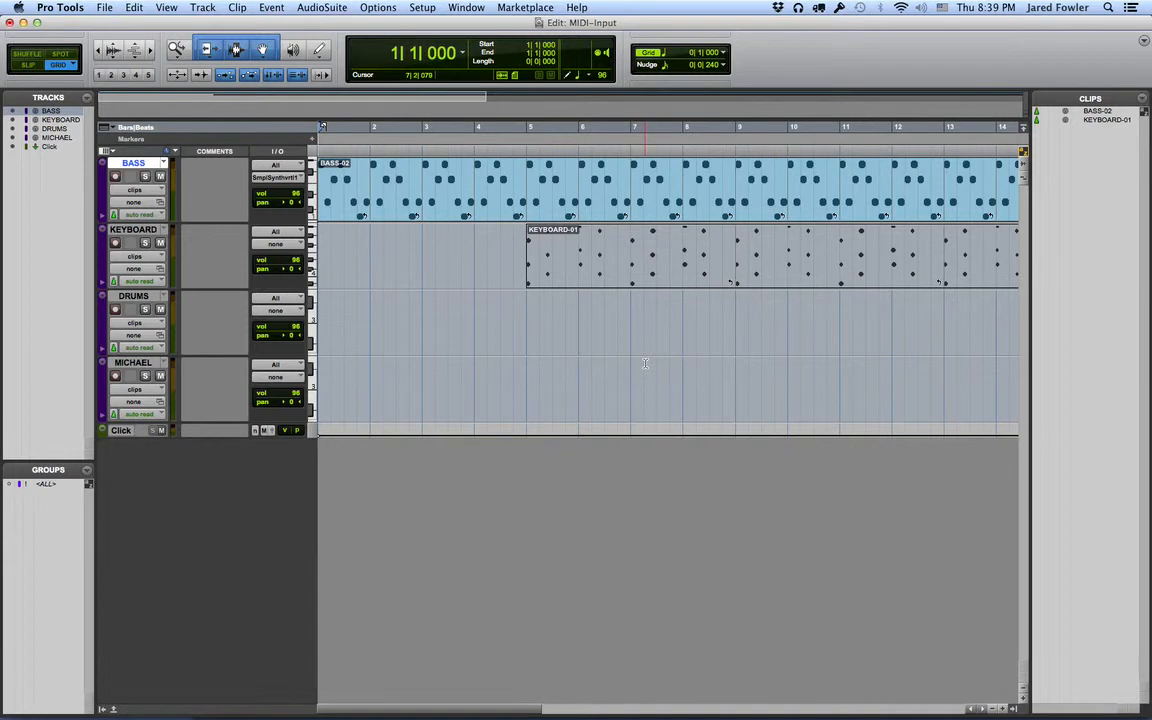
# In the Mix window, set the KEYBOARD track's MIDI output to SimpleSynth virtual input, channel-2
pyautogui.press('super+equal')
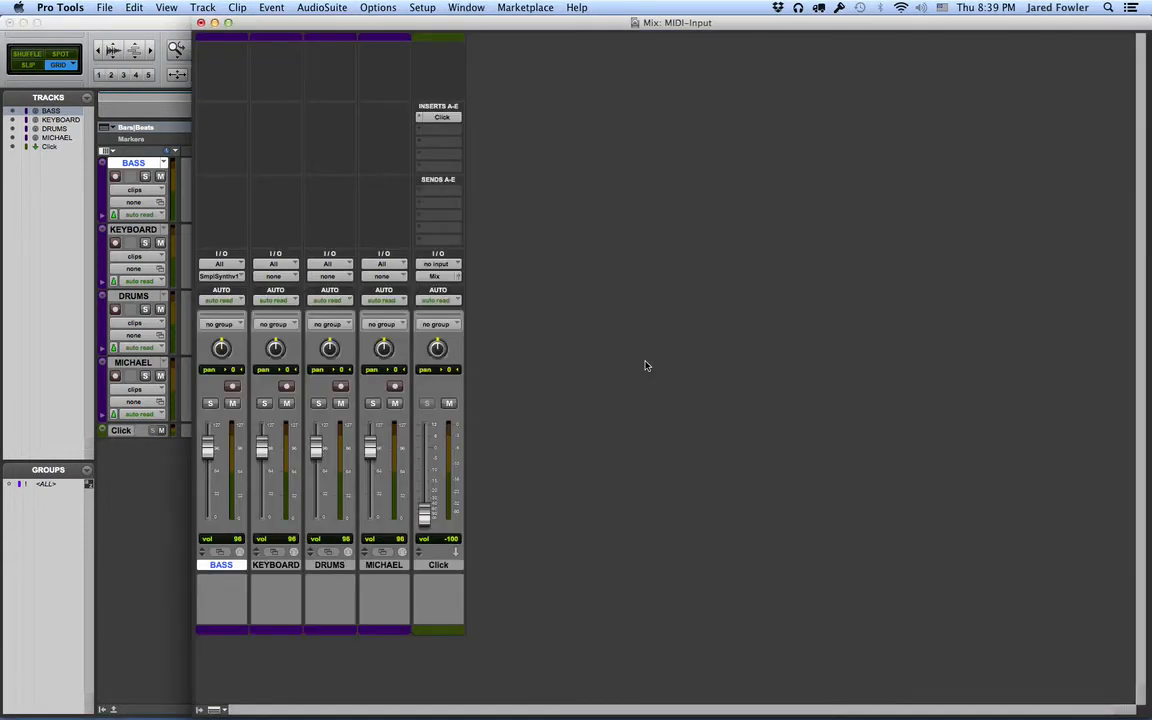
pyautogui.click(266, 566)
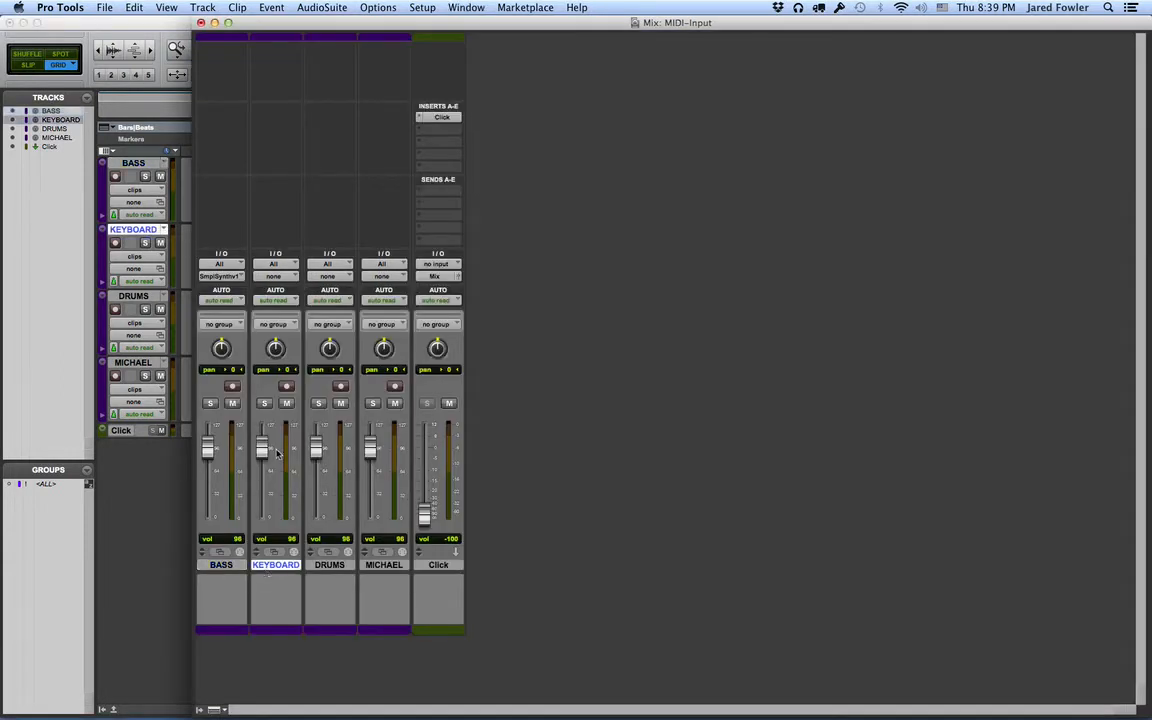
pyautogui.click(283, 277)
pyautogui.moveTo(320, 298)
pyautogui.moveTo(400, 310)
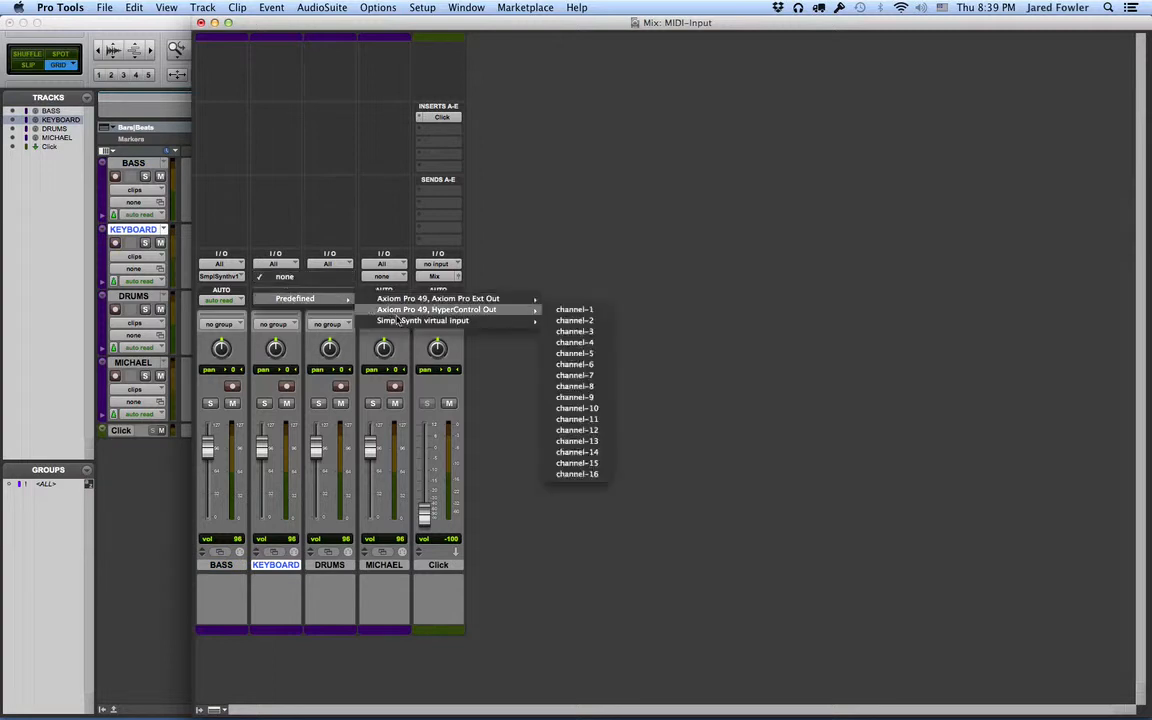
pyautogui.click(575, 320)
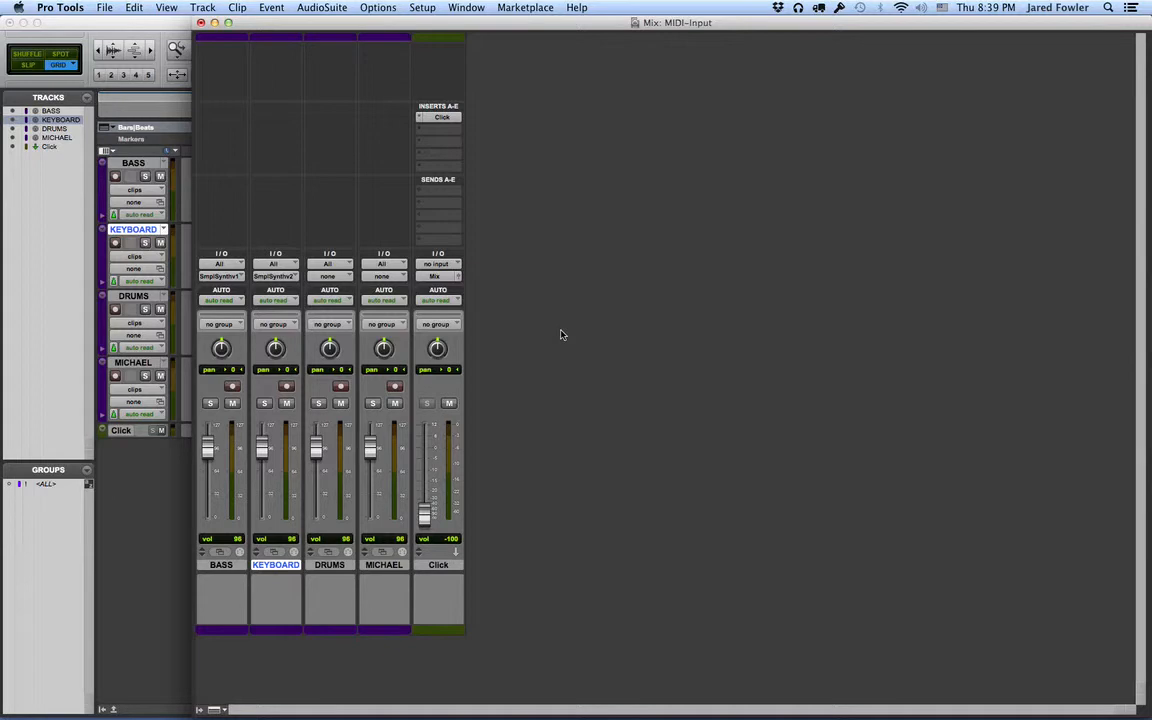
# Select the DRUMS track and set its MIDI output to SimpleSynth virtual input, channel-10
pyautogui.click(340, 566)
pyautogui.click(338, 277)
pyautogui.moveTo(349, 298)
pyautogui.moveTo(457, 327)
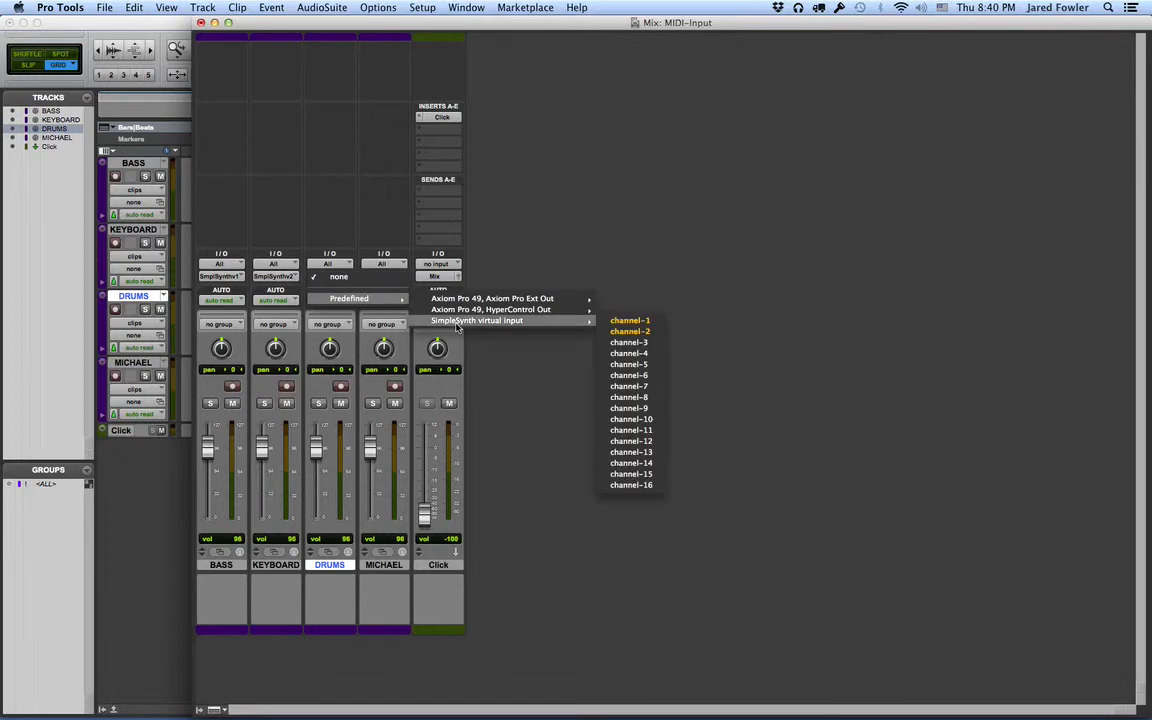
pyautogui.click(631, 419)
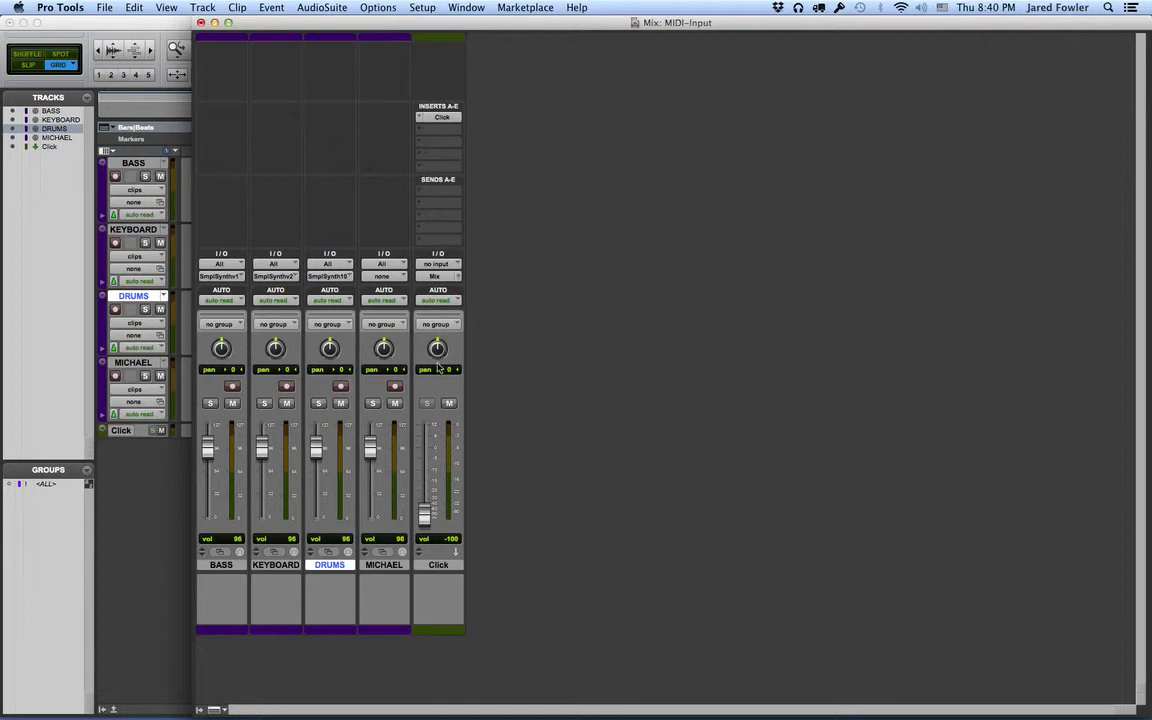
# Set the MIDI output of the fourth MIDI track, beside DRUMS, to SimpleSynth virtual input, channel-3
pyautogui.click(397, 278)
pyautogui.moveTo(430, 298)
pyautogui.moveTo(610, 320)
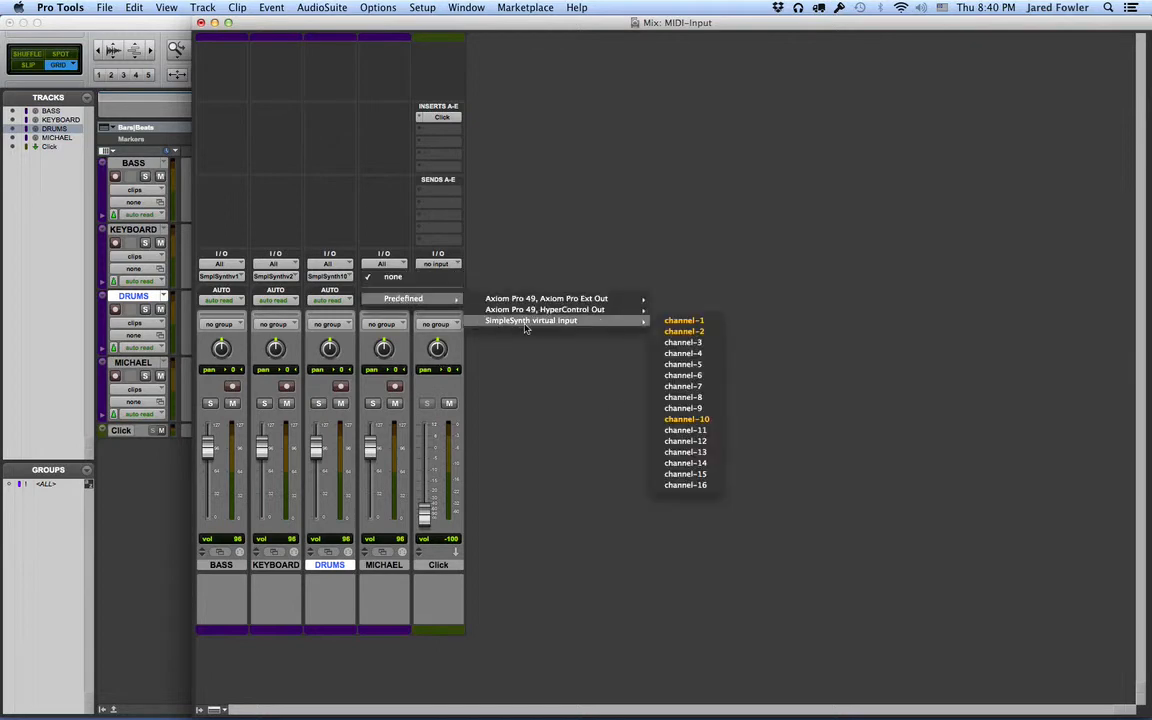
pyautogui.click(699, 344)
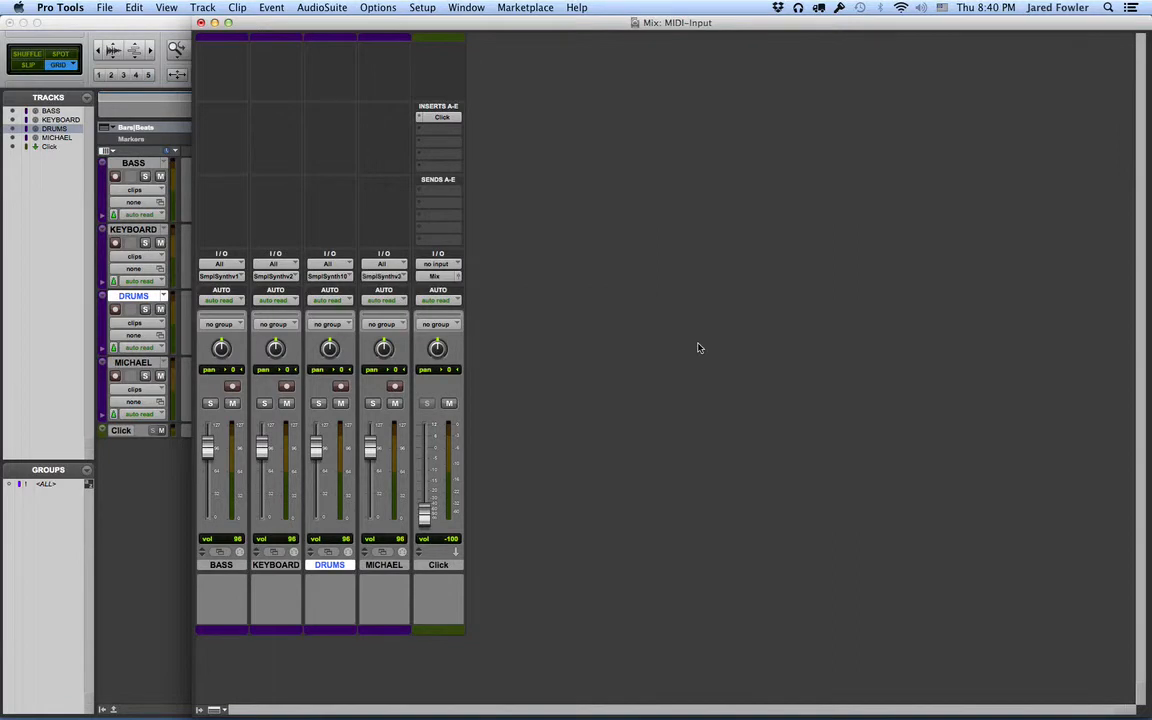
# Switch to SimpleSynth and assign the Detuned EP 2 instrument to MIDI channel 2
pyautogui.press('super+Tab')
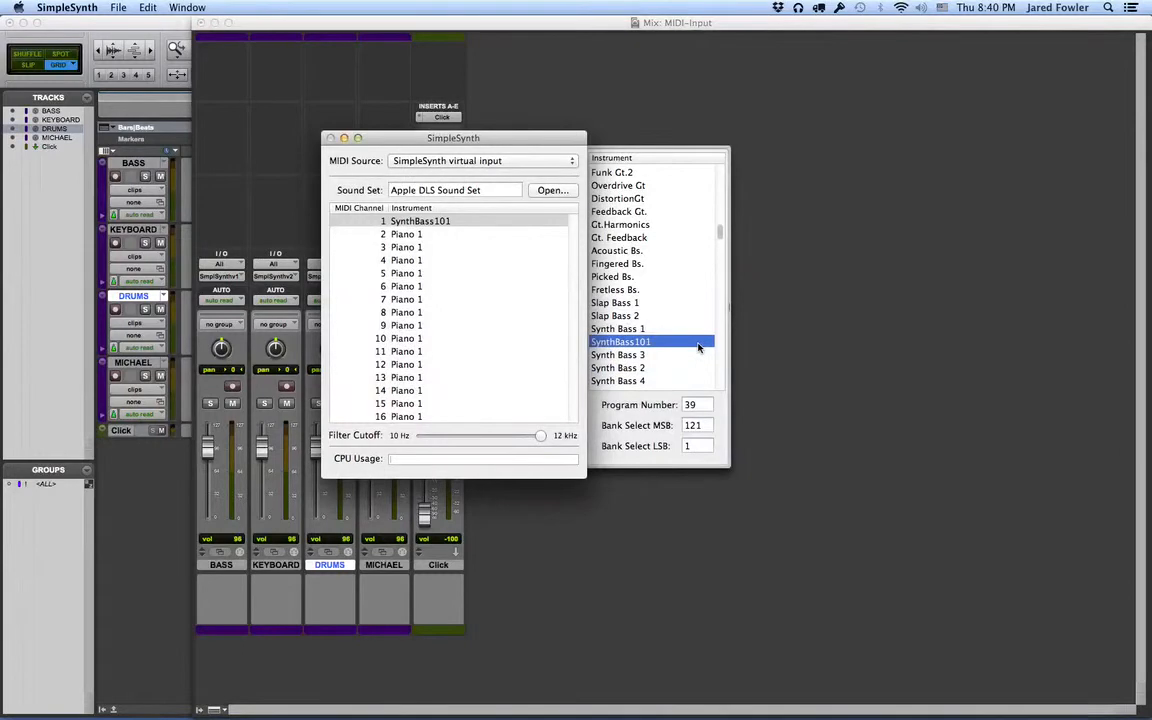
pyautogui.click(418, 236)
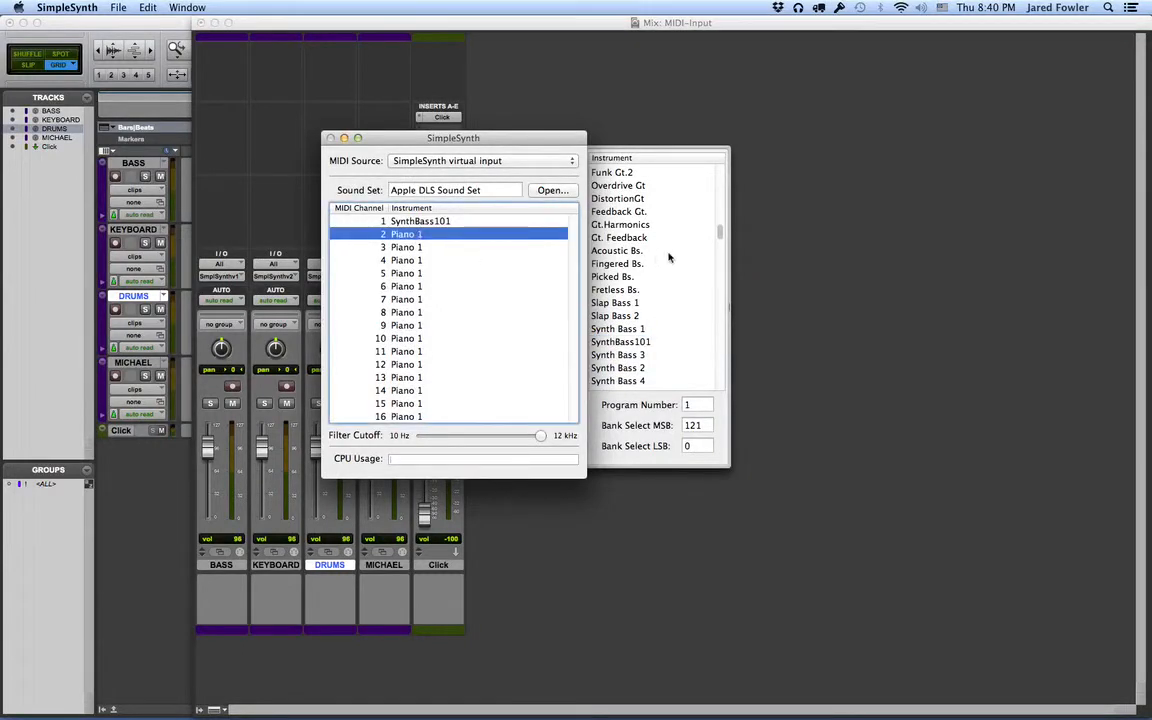
pyautogui.moveTo(720, 231); pyautogui.dragTo(722, 182)
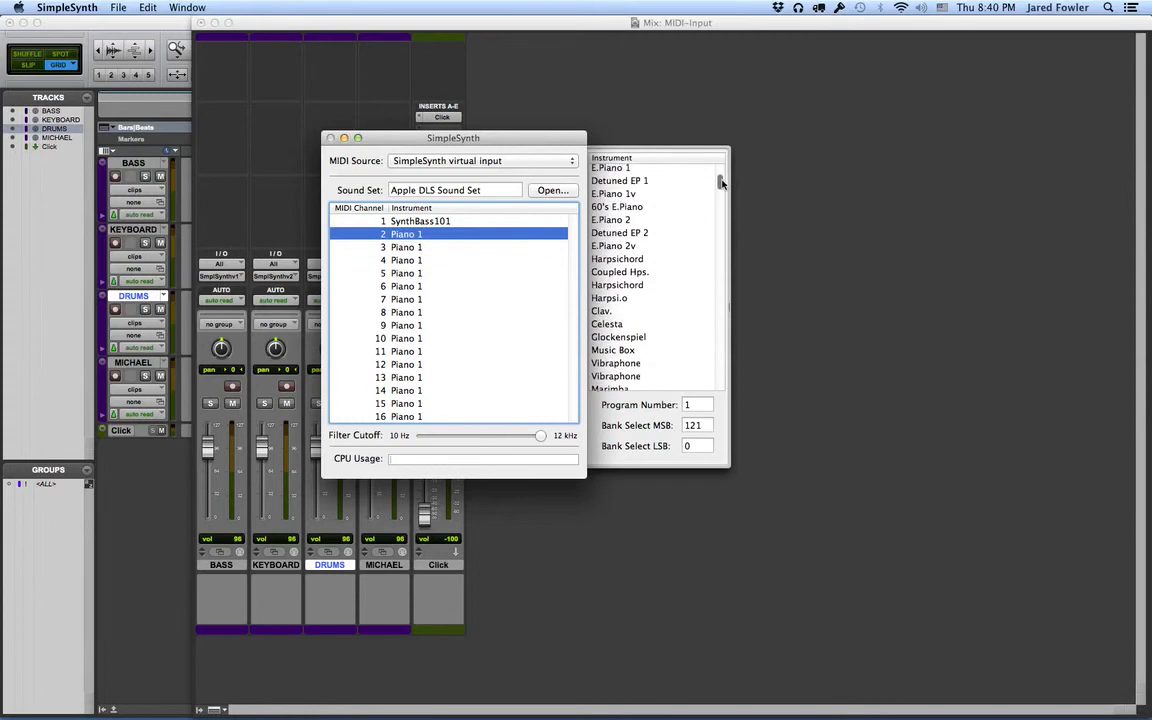
pyautogui.click(626, 233)
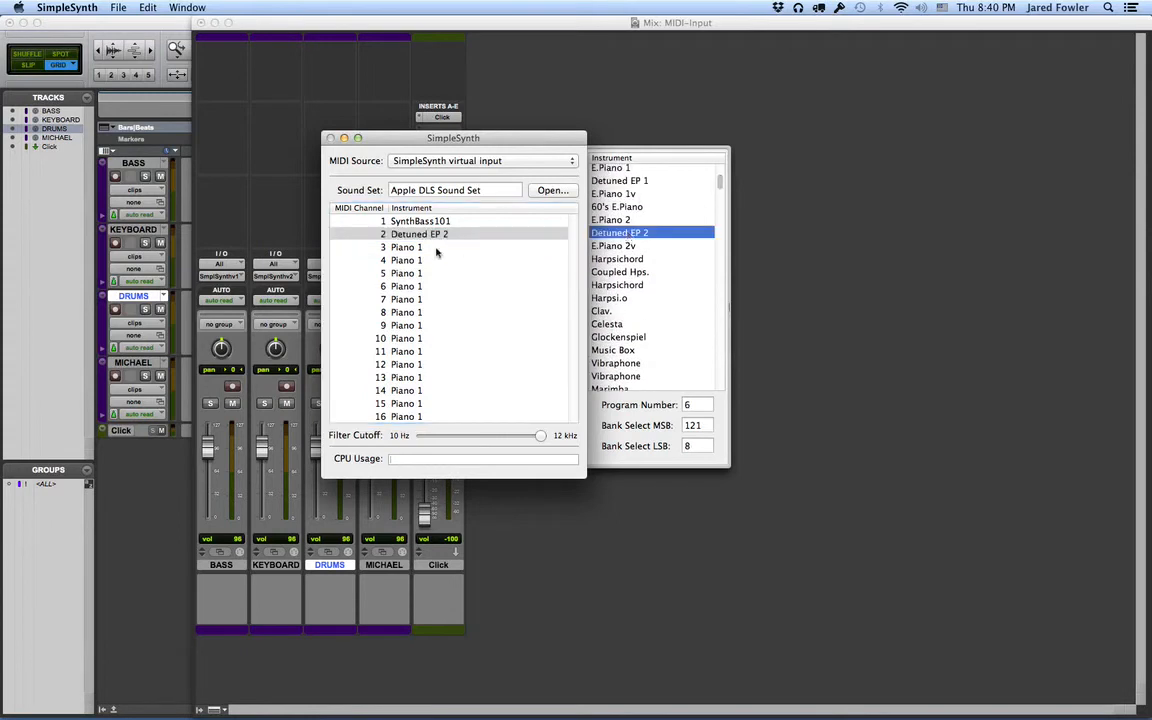
# Assign the TR-808 drum kit to MIDI channel 10 in SimpleSynth
pyautogui.click(405, 338)
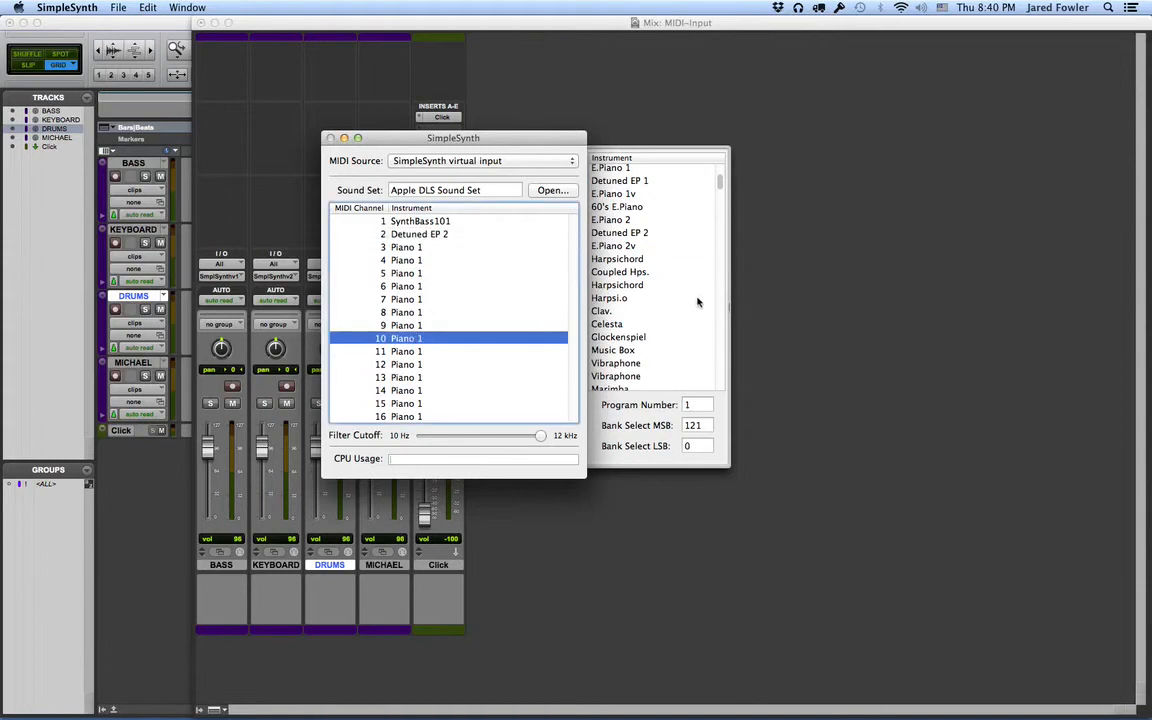
pyautogui.moveTo(720, 185); pyautogui.dragTo(720, 385)
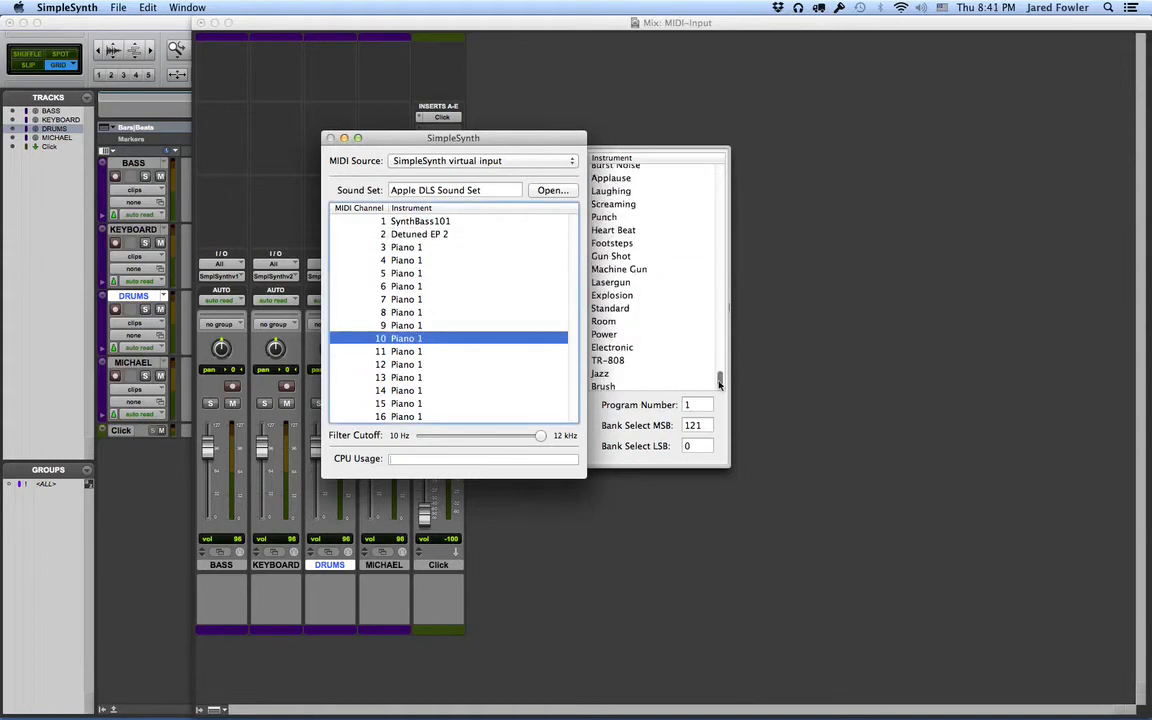
pyautogui.click(616, 360)
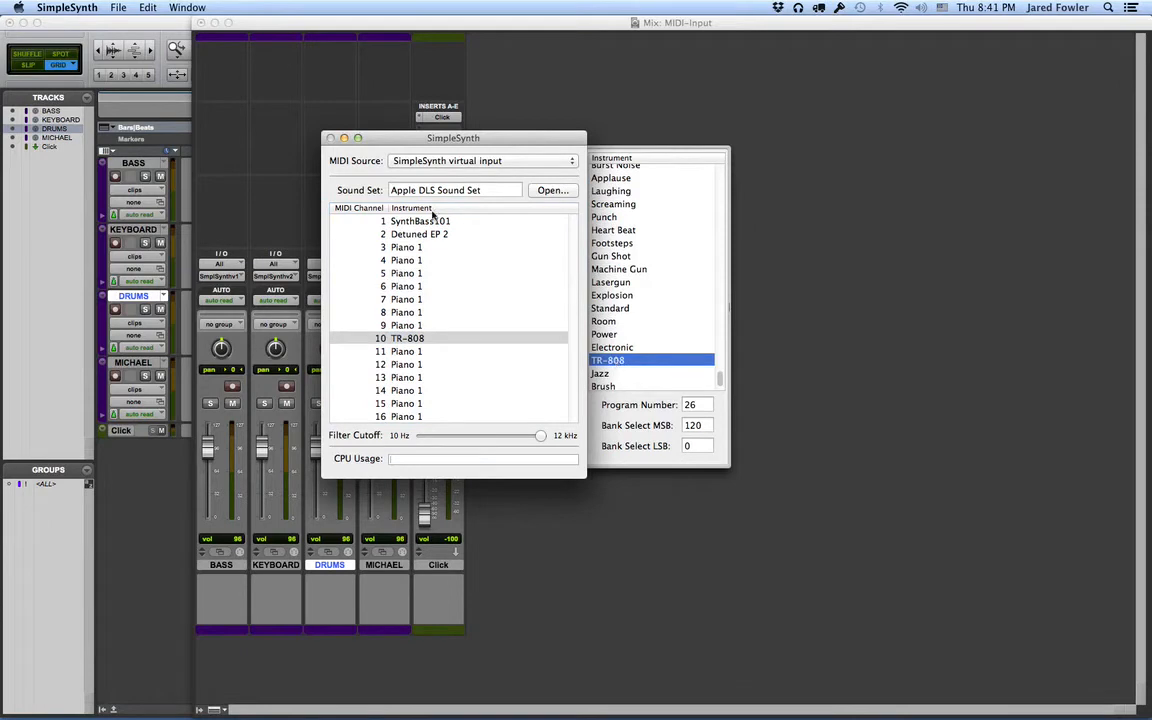
# Assign the SynVox instrument to MIDI channel 3 in SimpleSynth
pyautogui.click(368, 247)
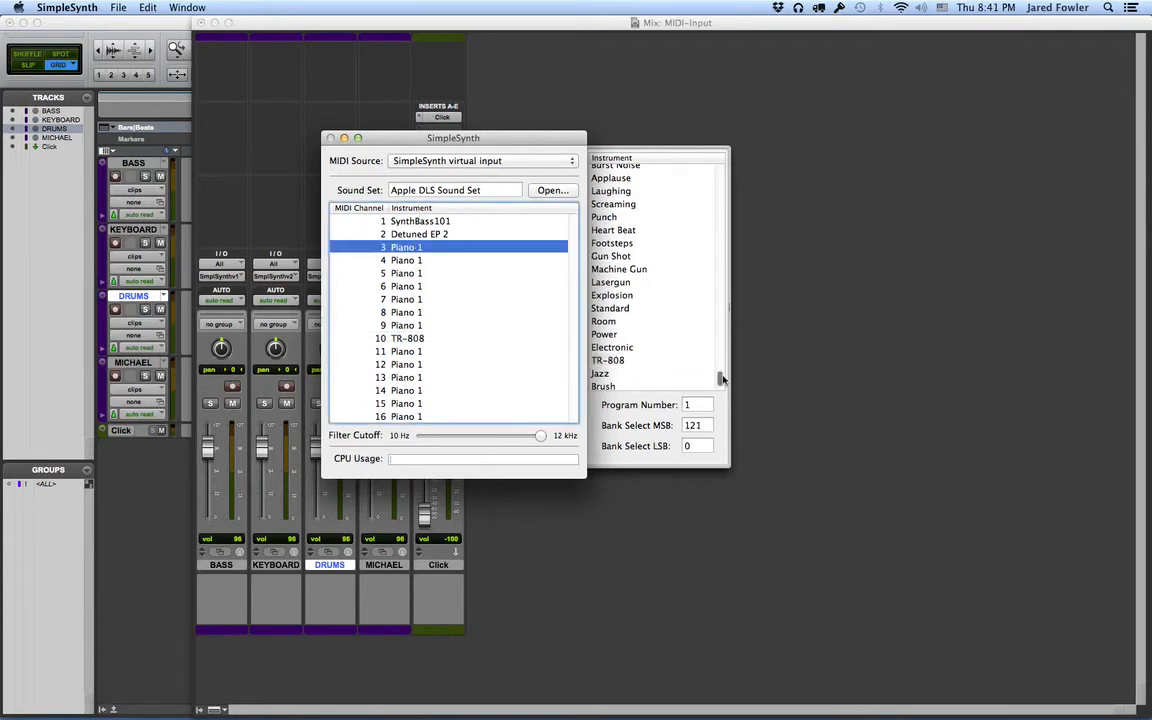
pyautogui.moveTo(721, 377); pyautogui.dragTo(725, 257)
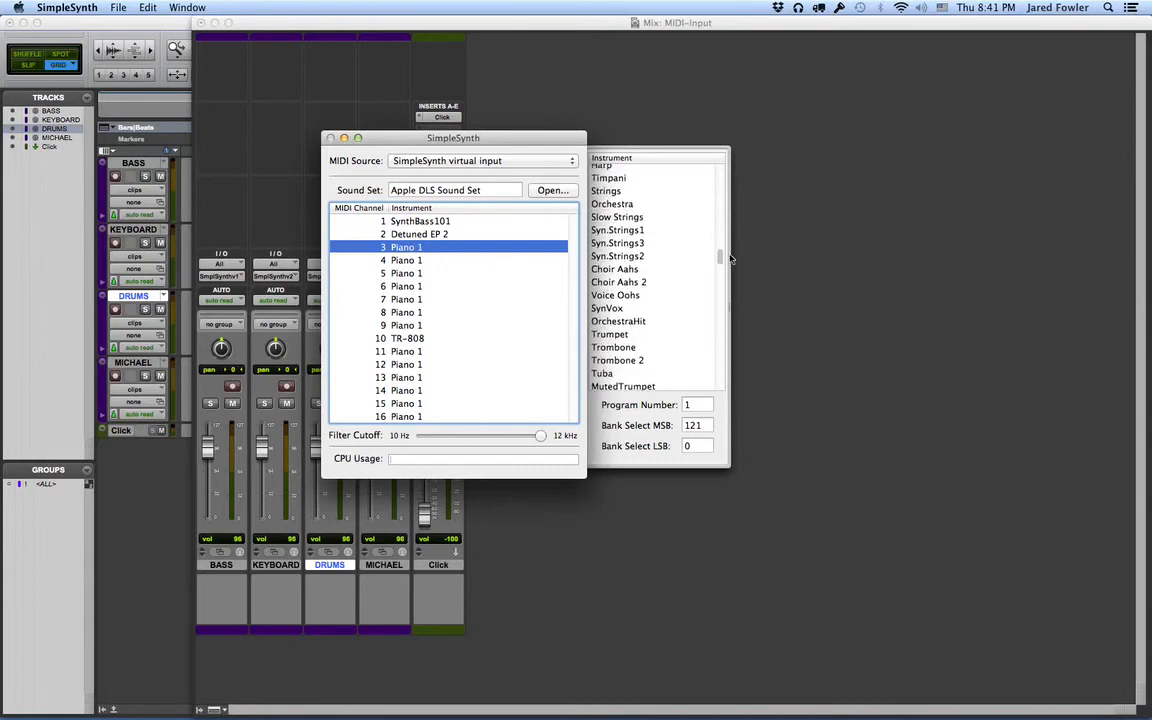
pyautogui.click(615, 309)
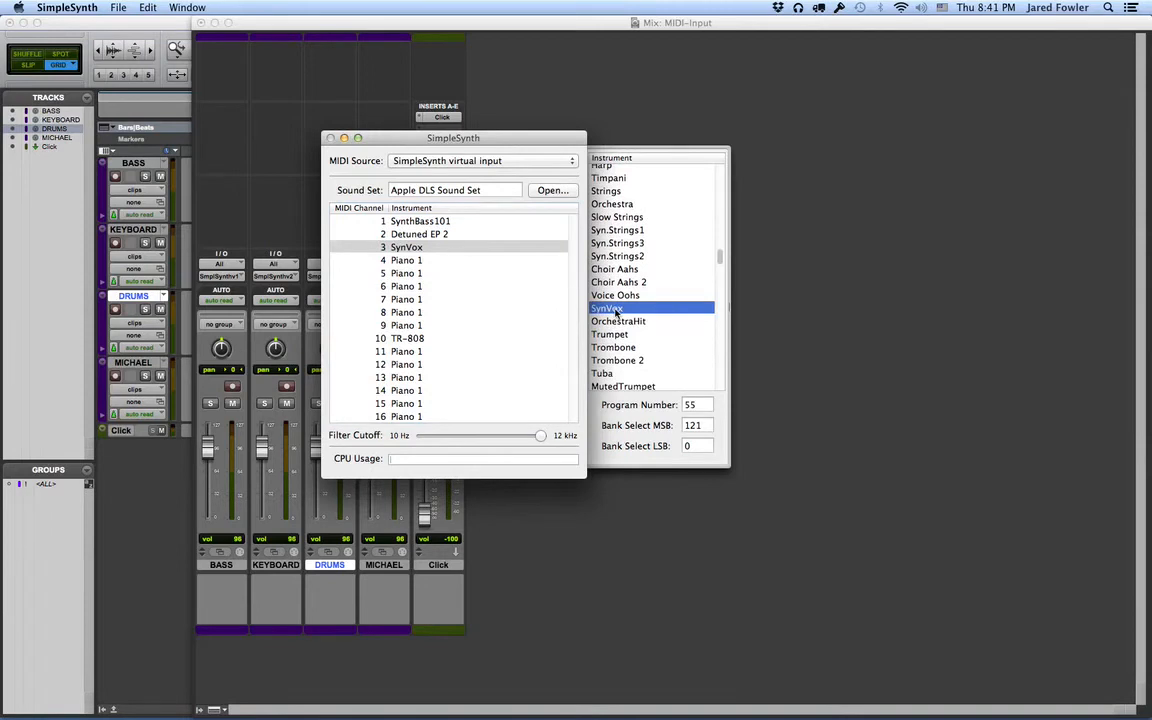
# Return to the Pro Tools Edit window and play the session from bar 4 to hear the bass and keyboard together
pyautogui.press('super+Tab')
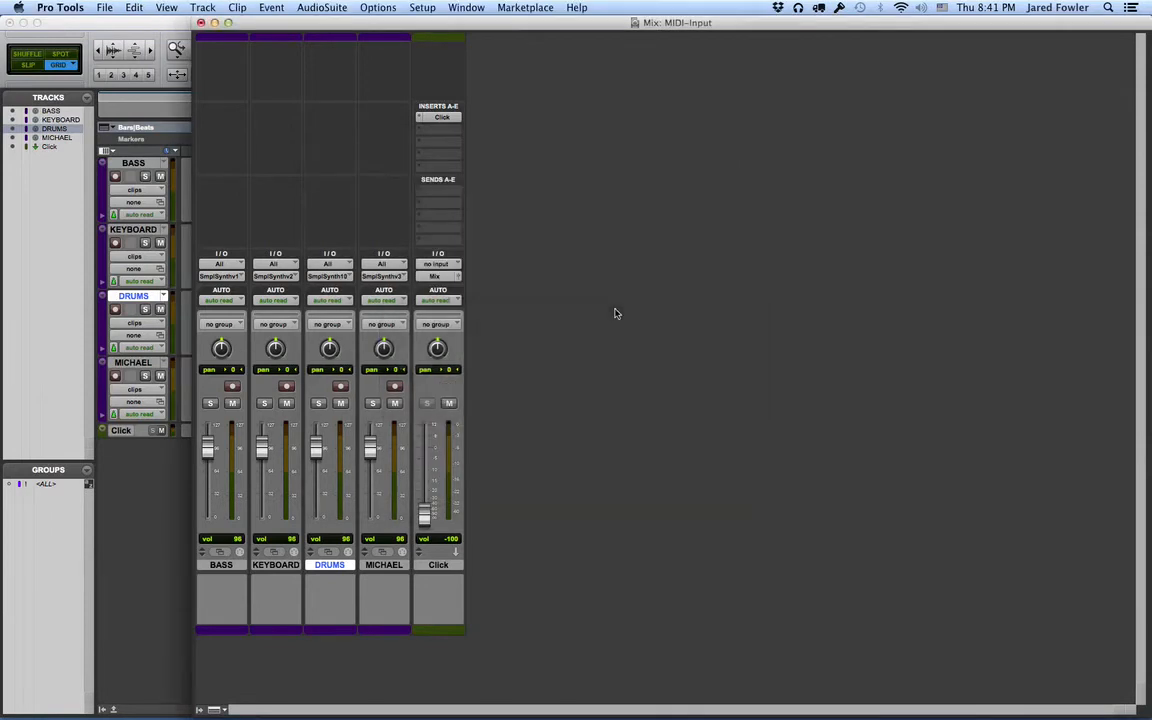
pyautogui.press('super+equal')
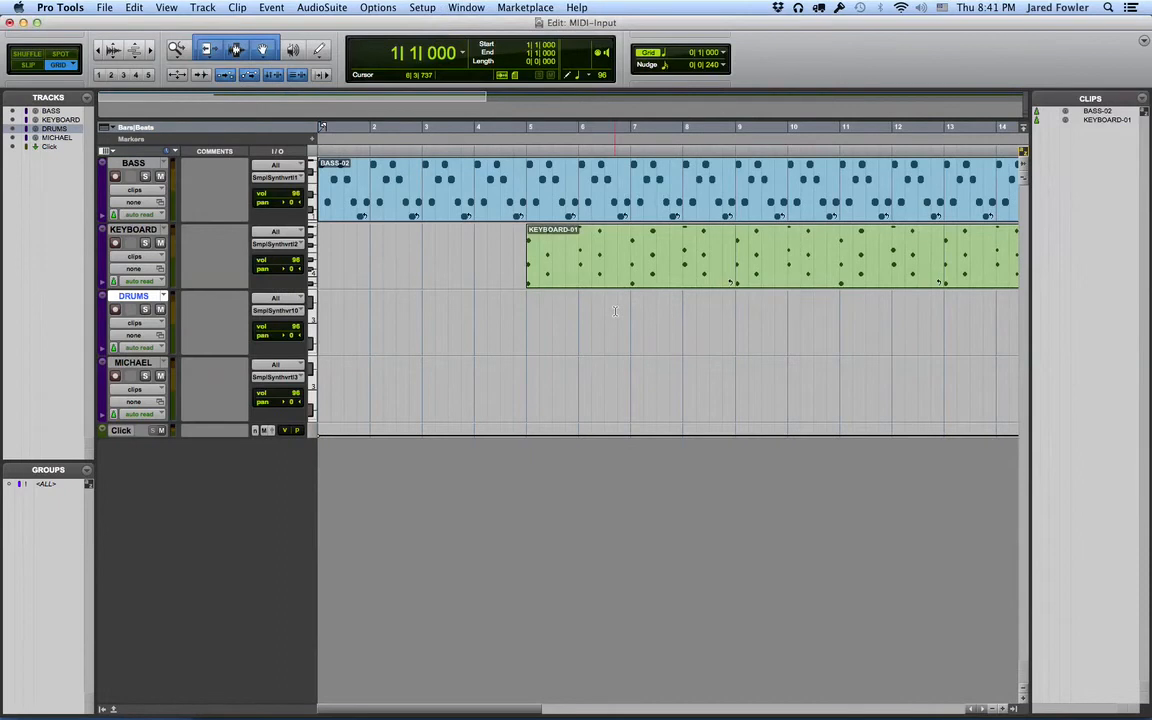
pyautogui.click(477, 177)
pyautogui.press('space')
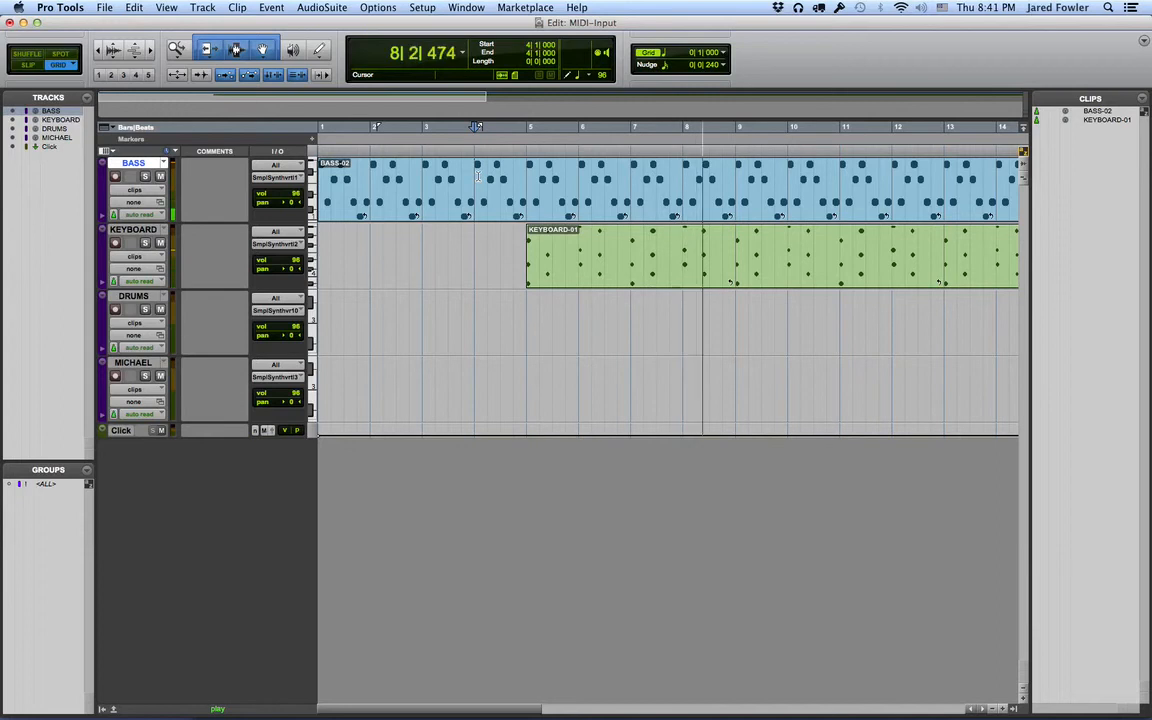
pyautogui.press('space')
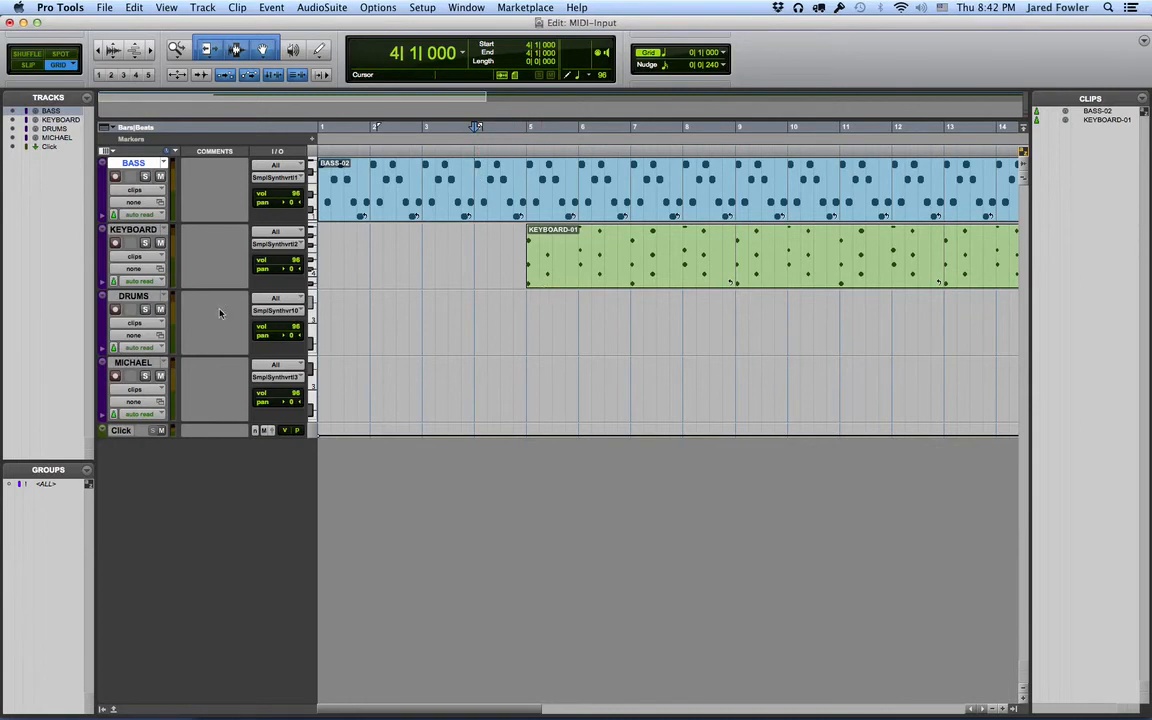
# Record-enable the DRUMS track and record a drum part starting at bar 5
pyautogui.click(116, 310)
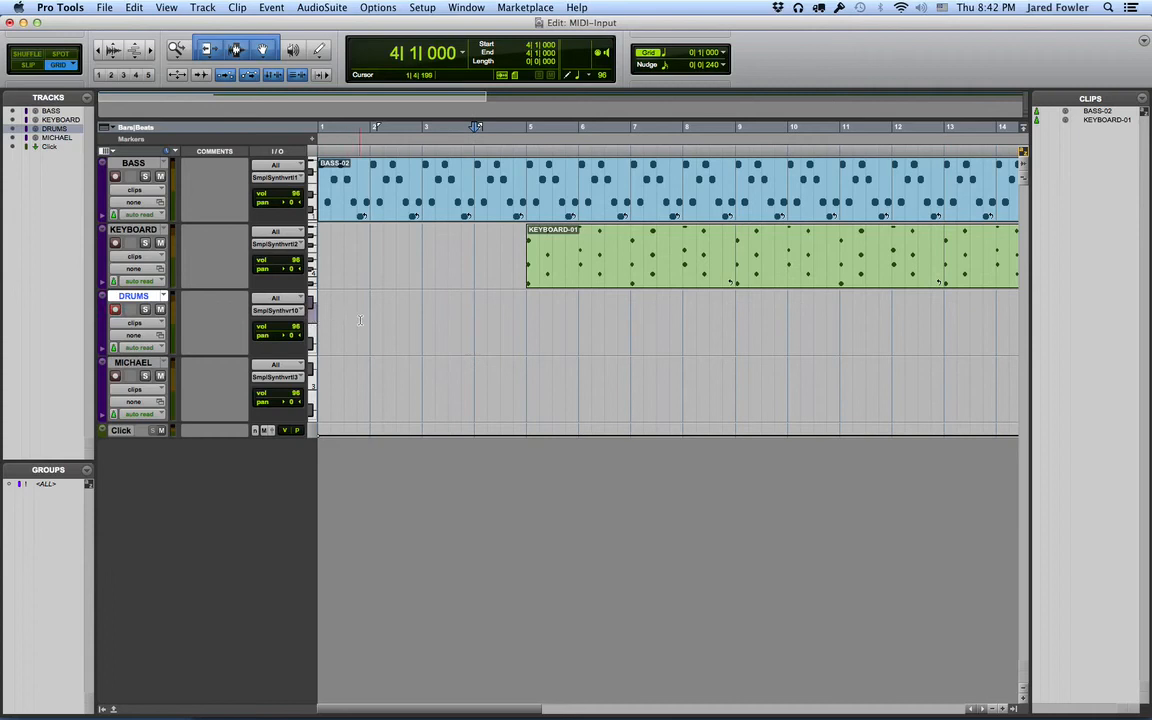
pyautogui.click(527, 313)
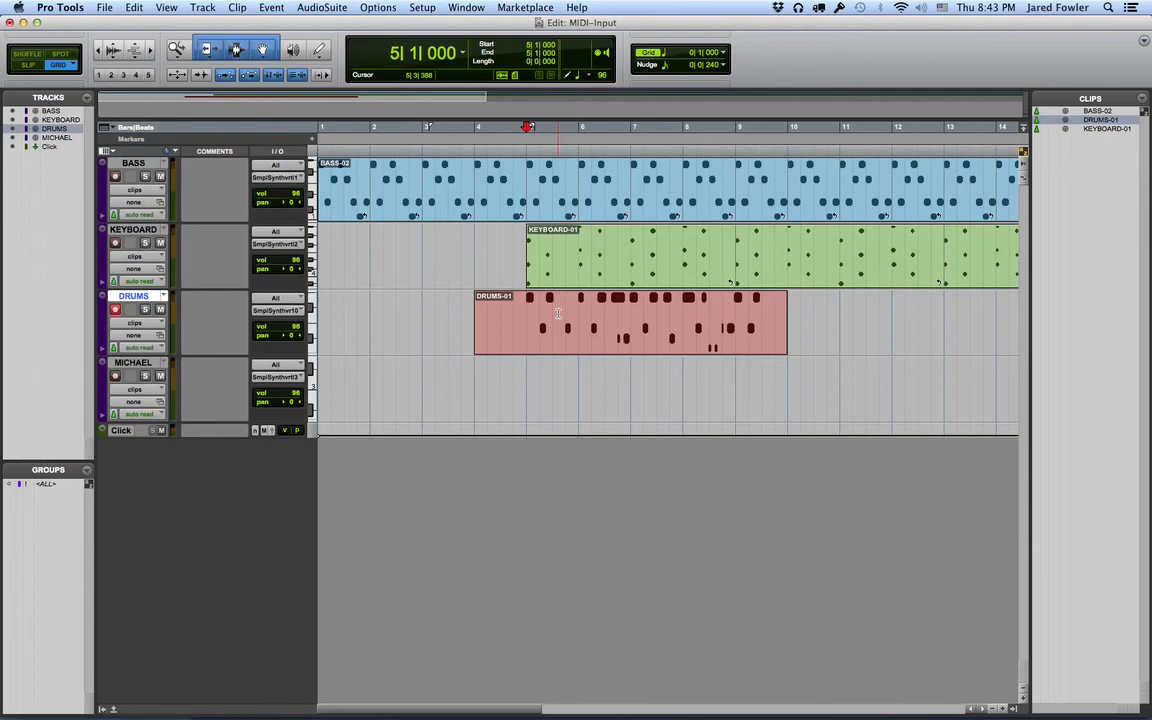
# Show the Transport window in the empty area below the tracks and place the edit cursor at bar 5 on DRUMS
pyautogui.press('super+KP_1')
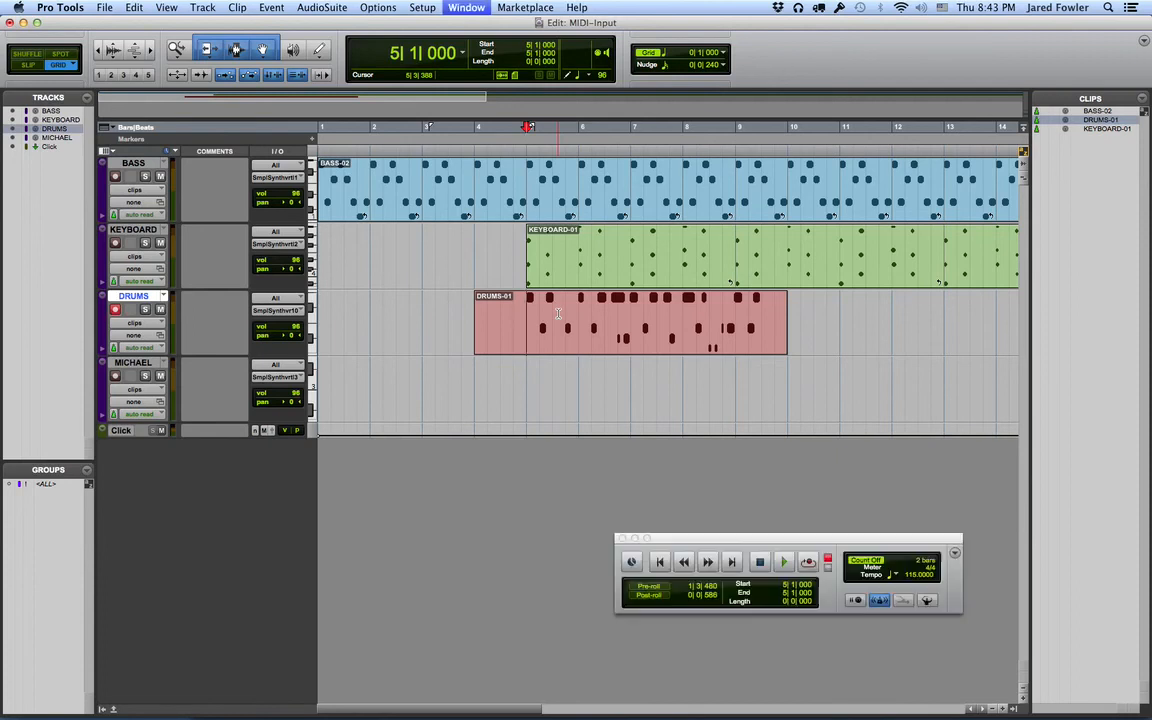
pyautogui.moveTo(746, 547); pyautogui.dragTo(597, 504)
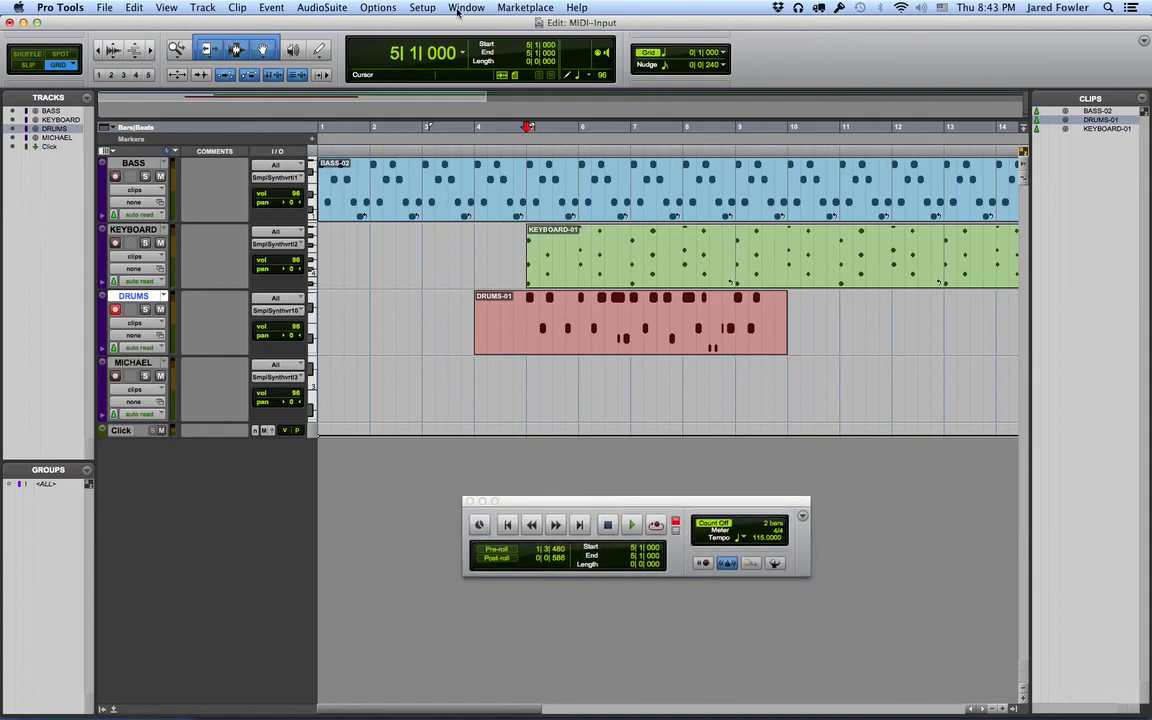
pyautogui.click(462, 8)
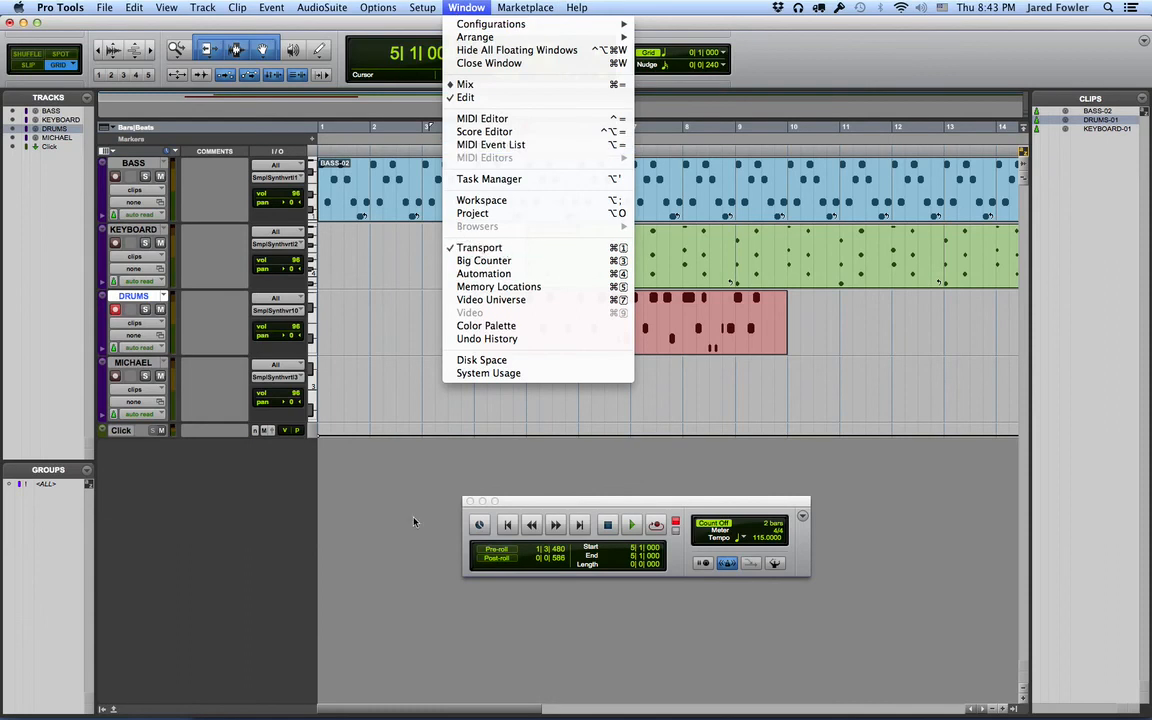
pyautogui.click(372, 464)
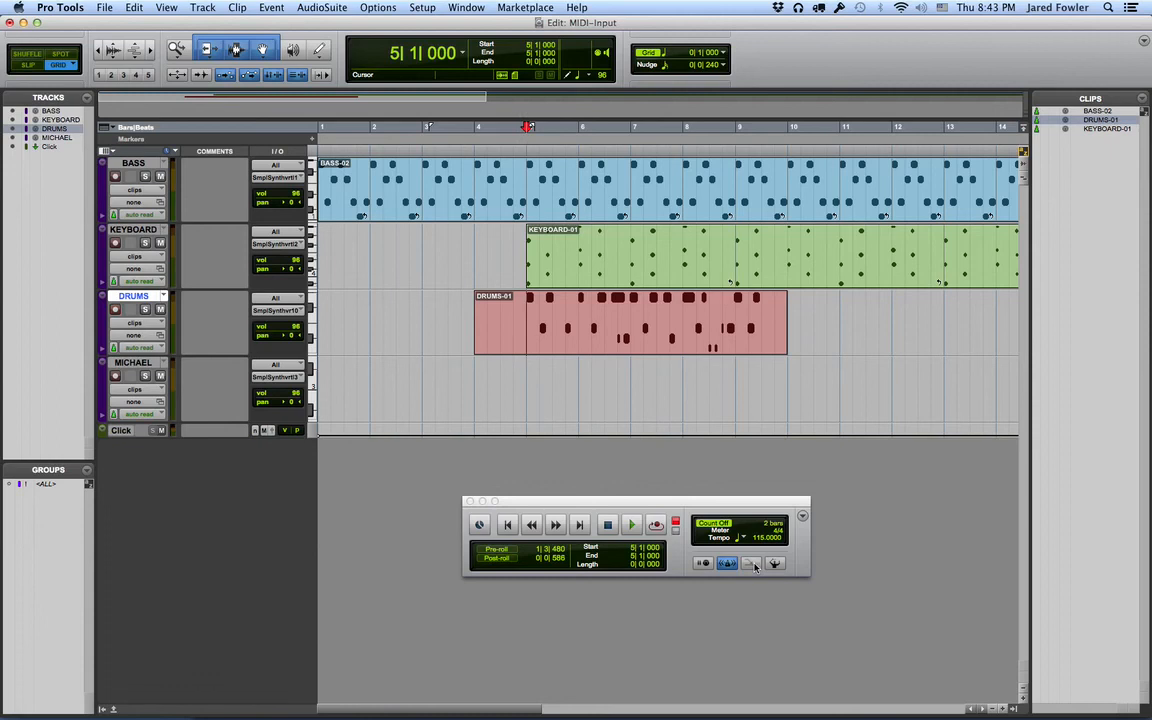
pyautogui.click(526, 315)
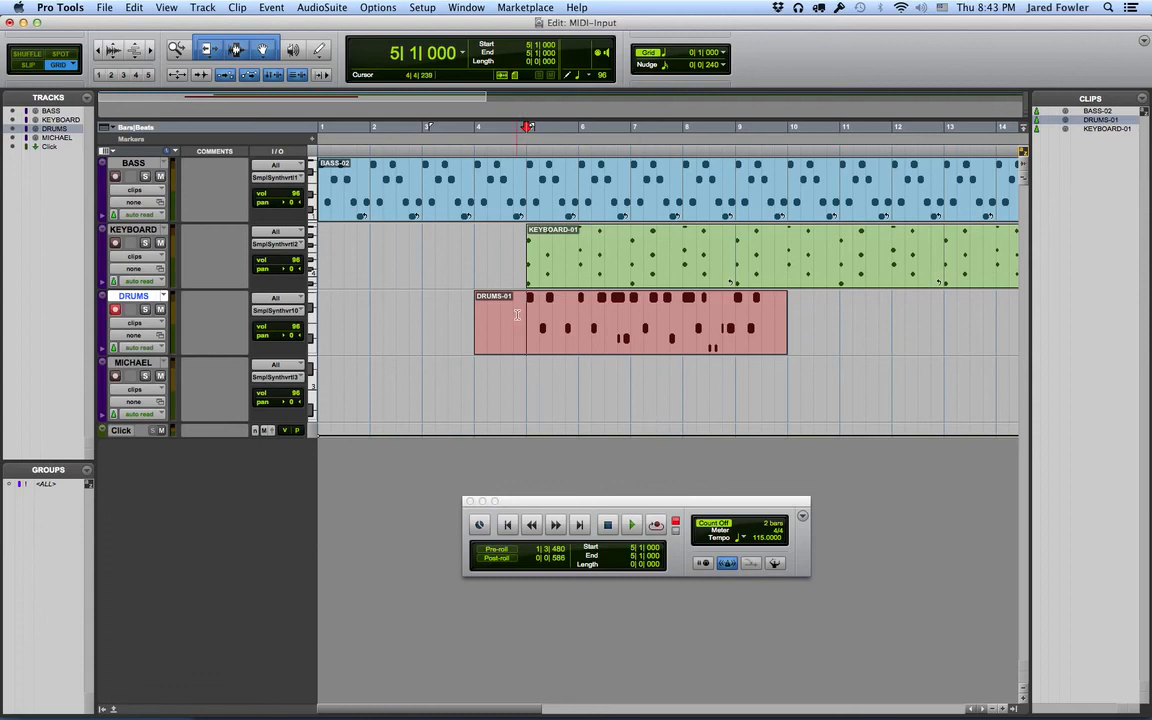